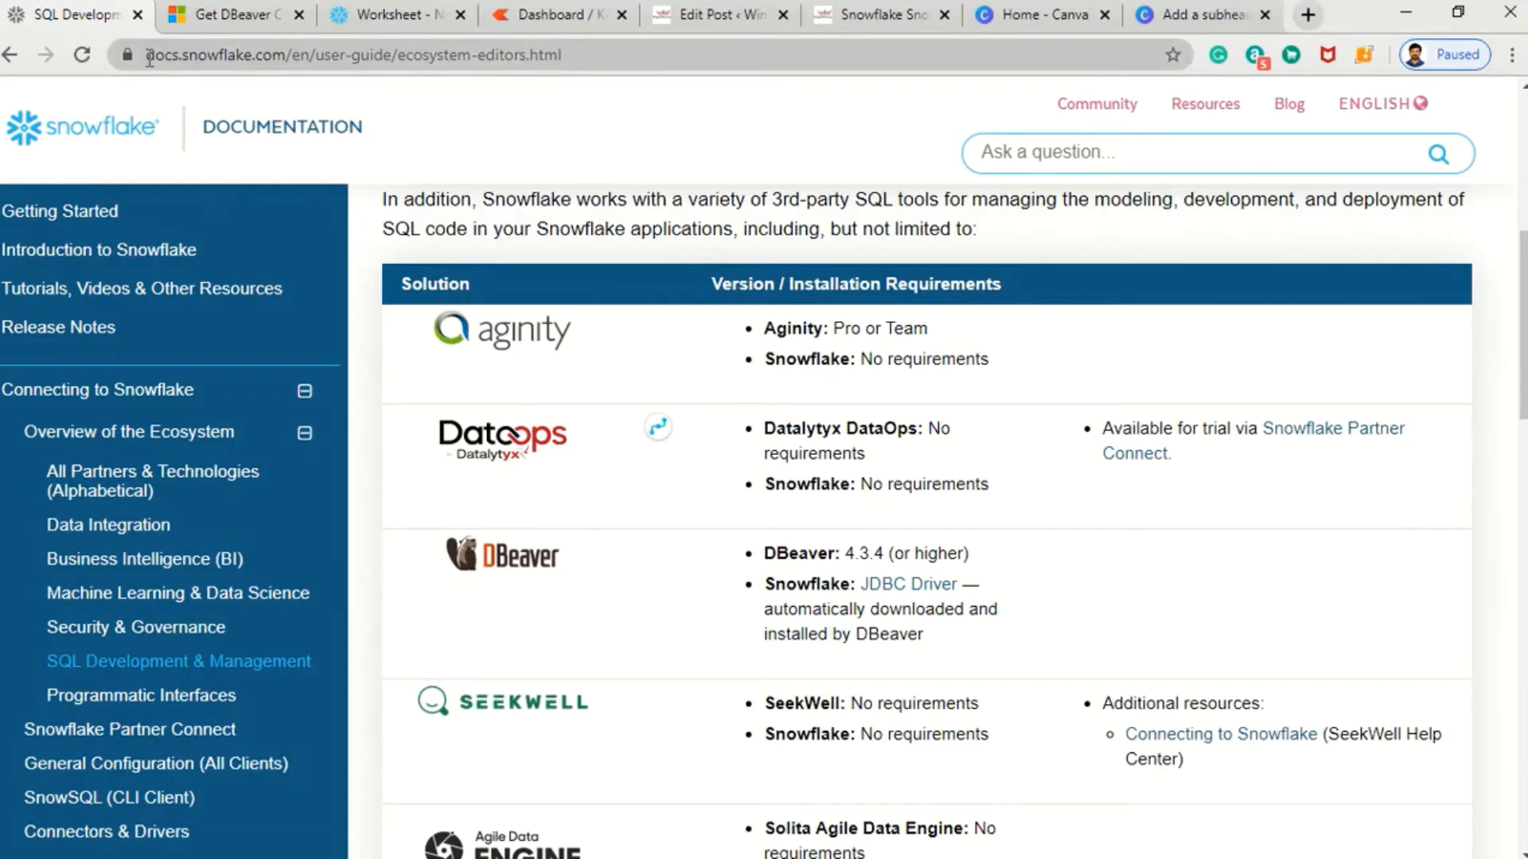
# Examine the DBeaver version and Snowflake JDBC driver requirements in the documentation's table of third-party SQL tools
pyautogui.moveTo(169, 57); pyautogui.dragTo(286, 56)
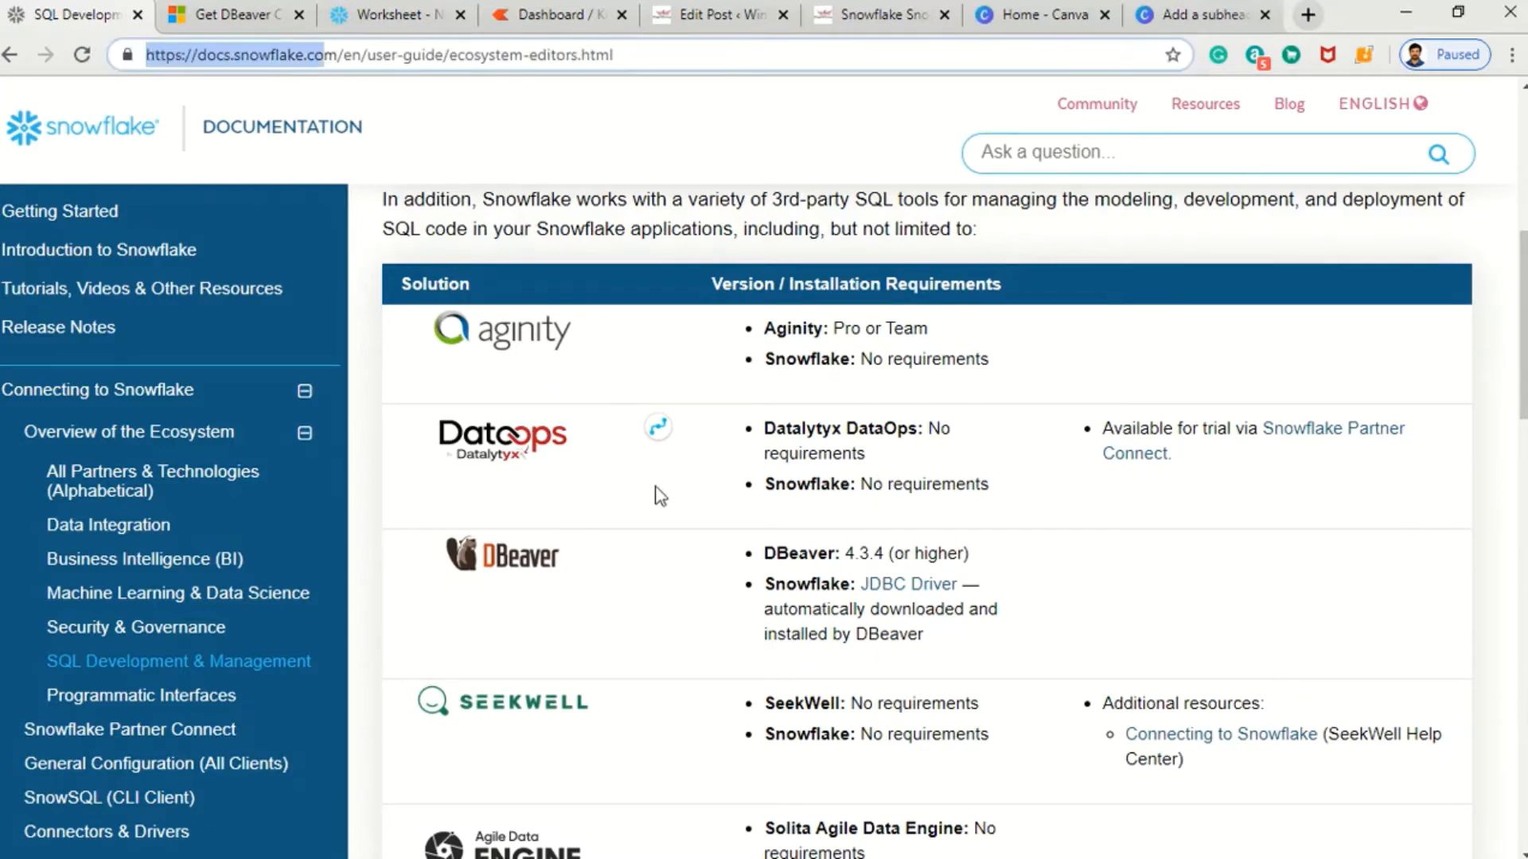
pyautogui.scroll(-1, 658, 494)
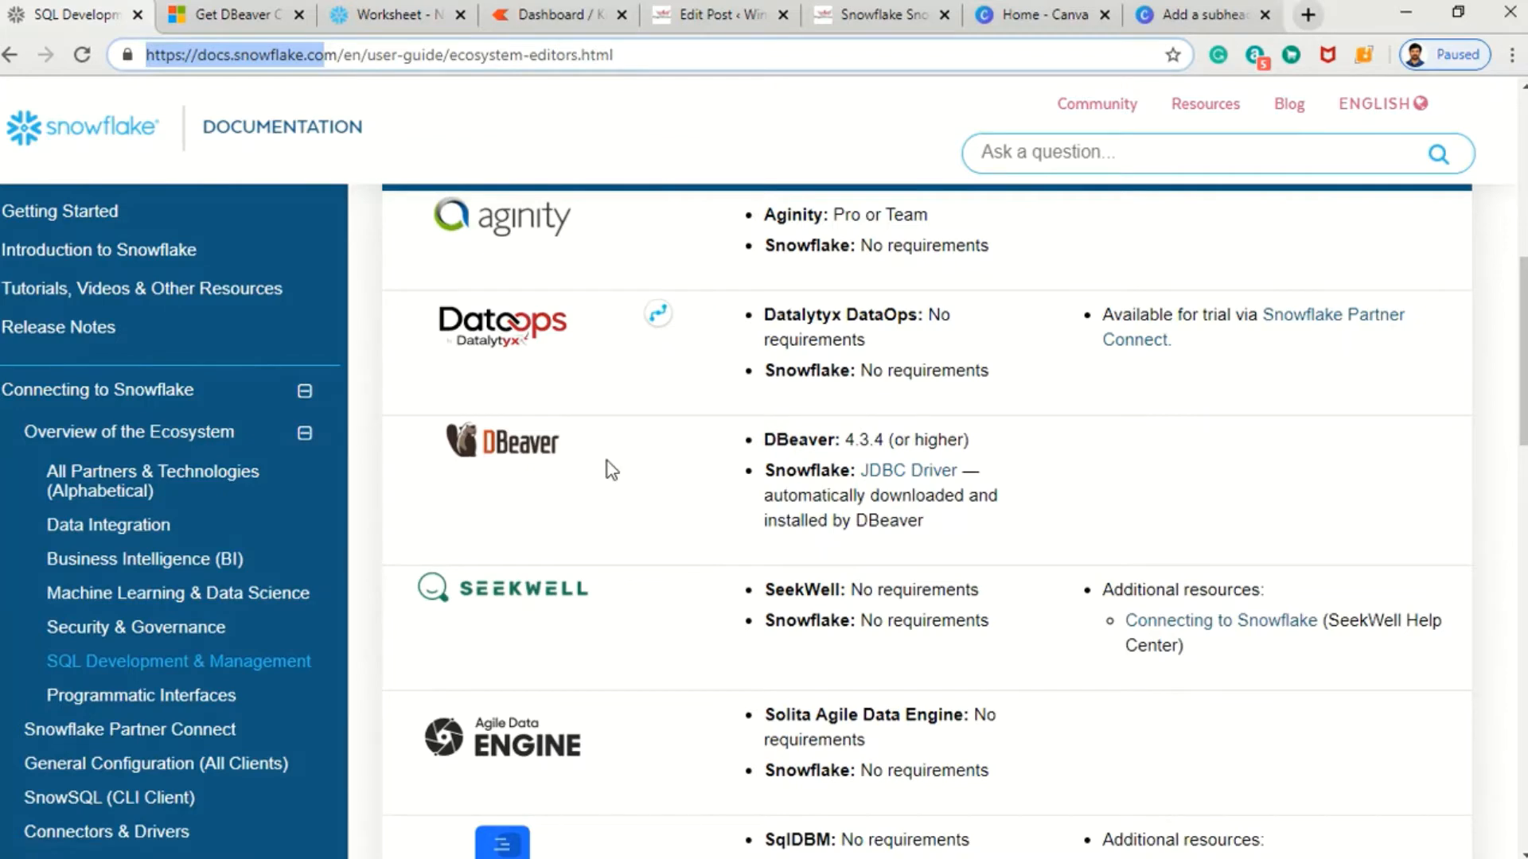
pyautogui.scroll(-1, 587, 487)
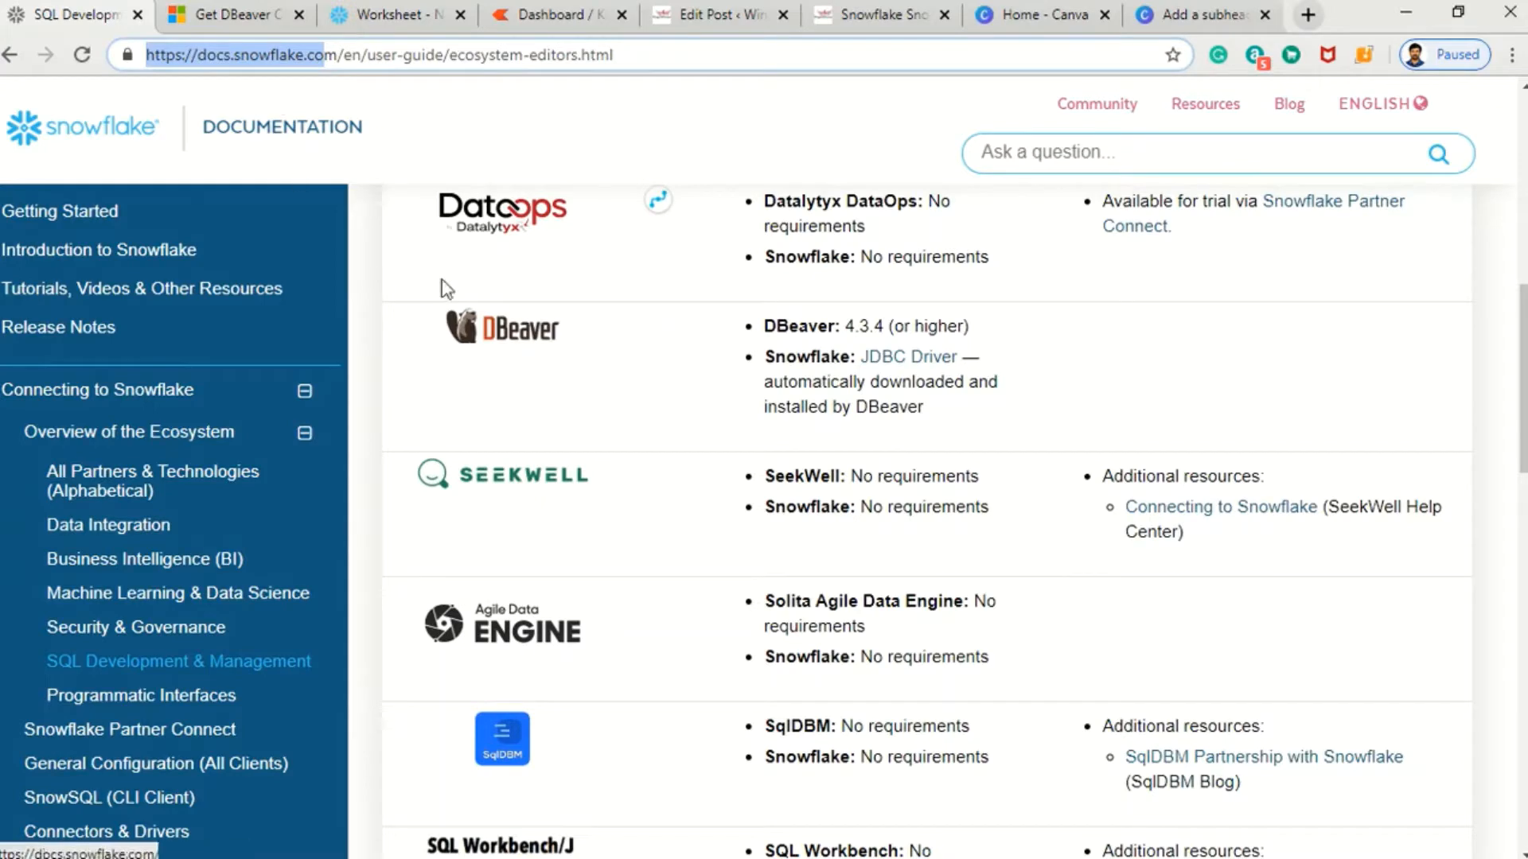
pyautogui.moveTo(402, 317); pyautogui.dragTo(893, 402)
pyautogui.click(982, 422)
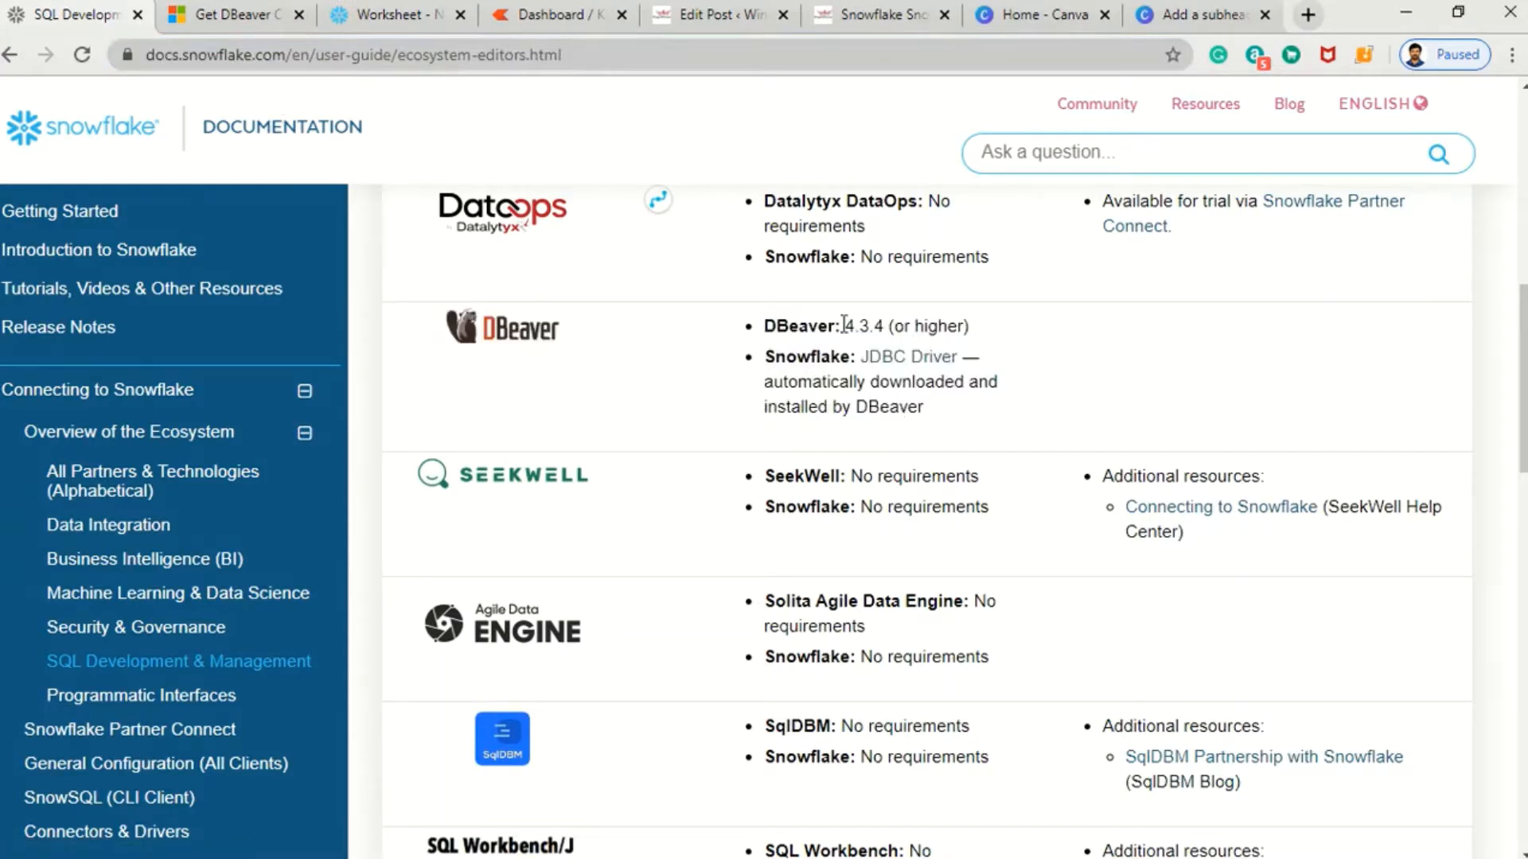
pyautogui.moveTo(844, 326); pyautogui.dragTo(885, 326)
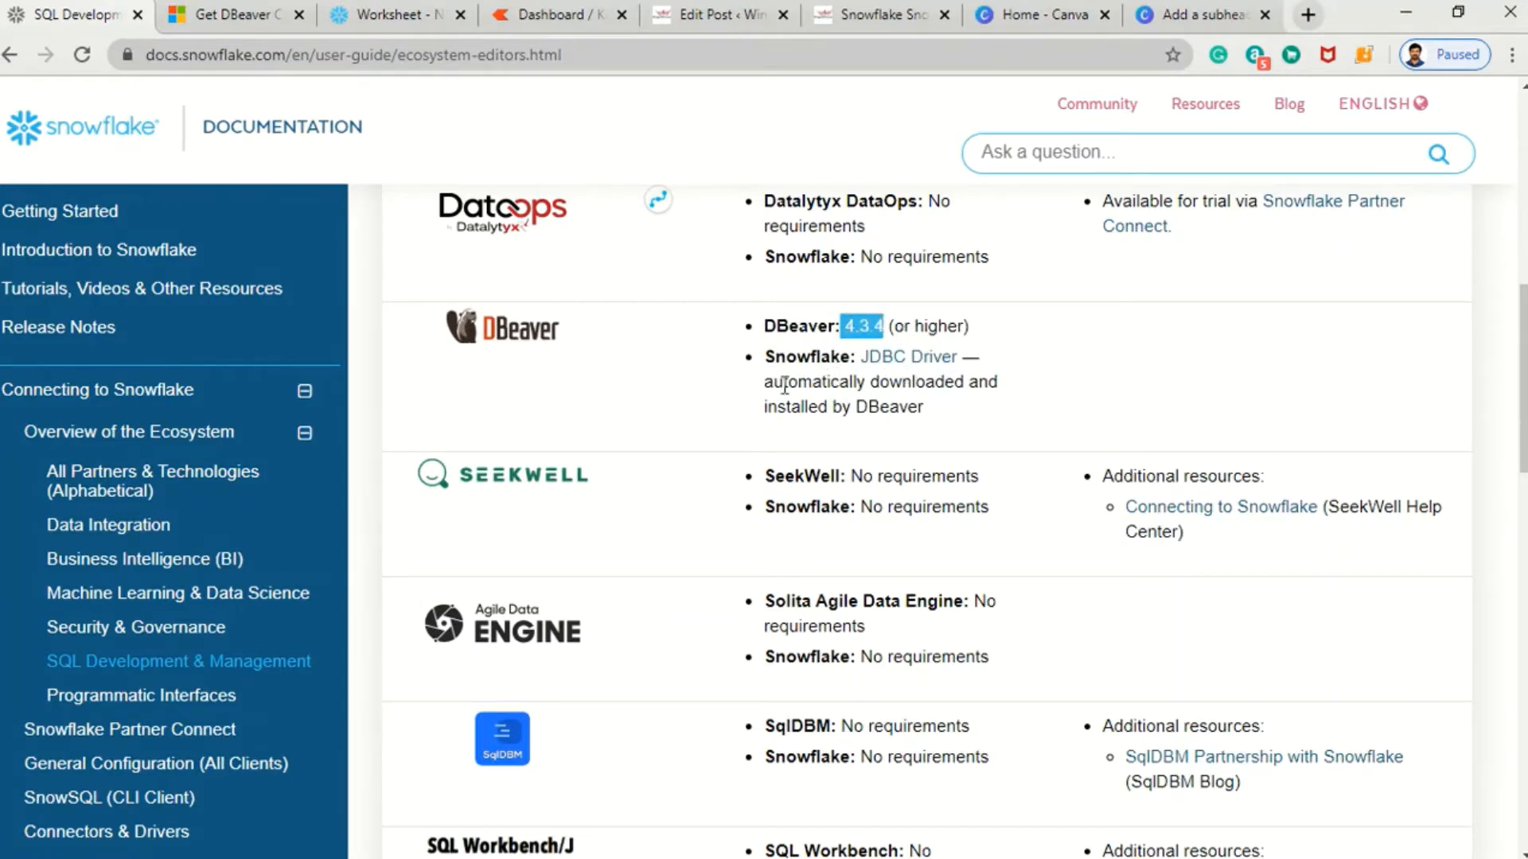
pyautogui.moveTo(765, 358); pyautogui.dragTo(797, 357)
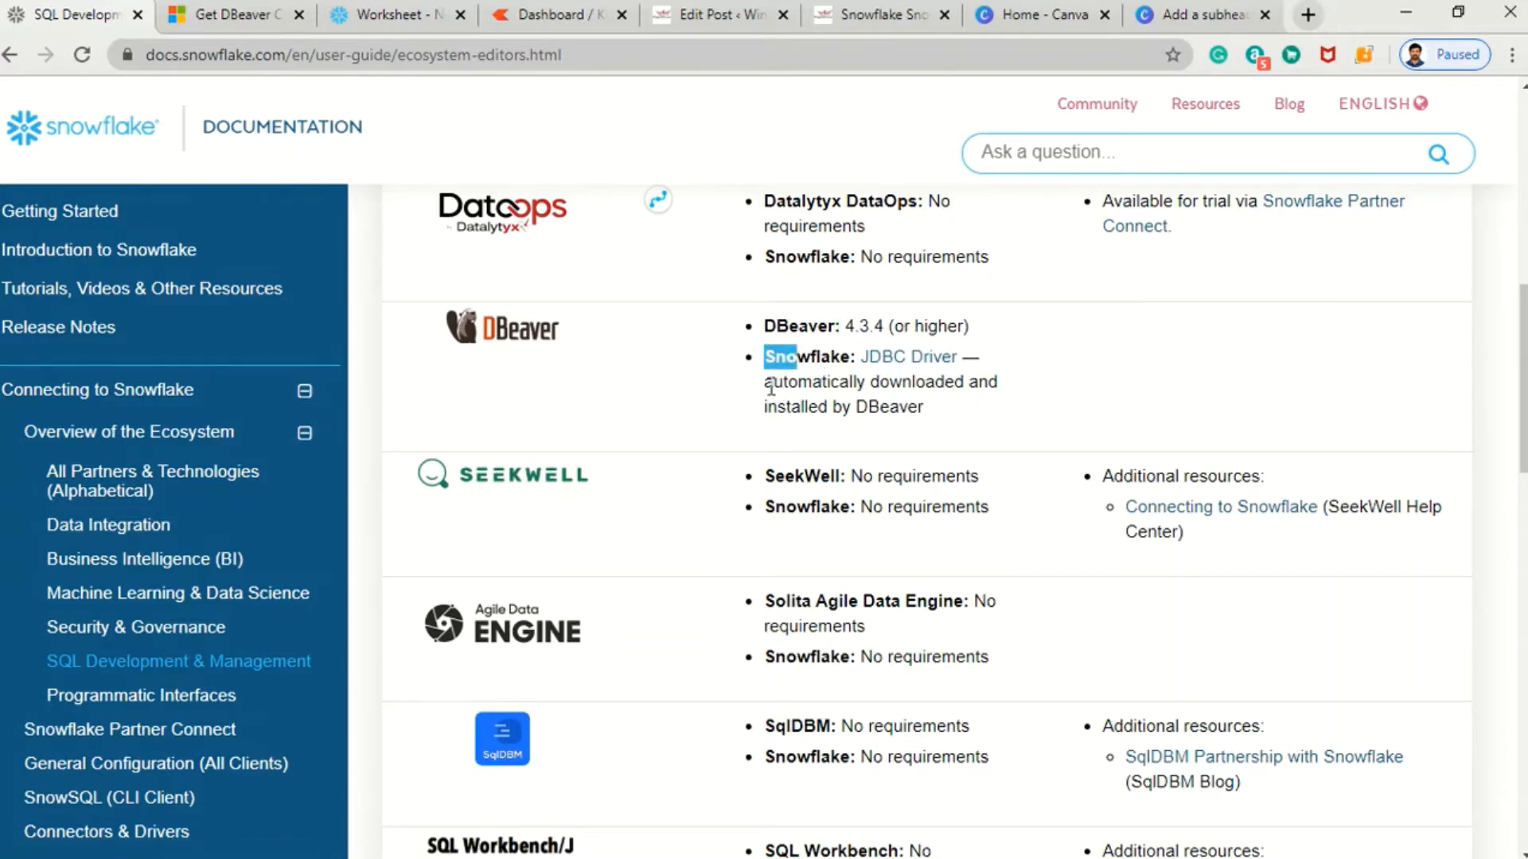
pyautogui.moveTo(765, 384); pyautogui.dragTo(932, 418)
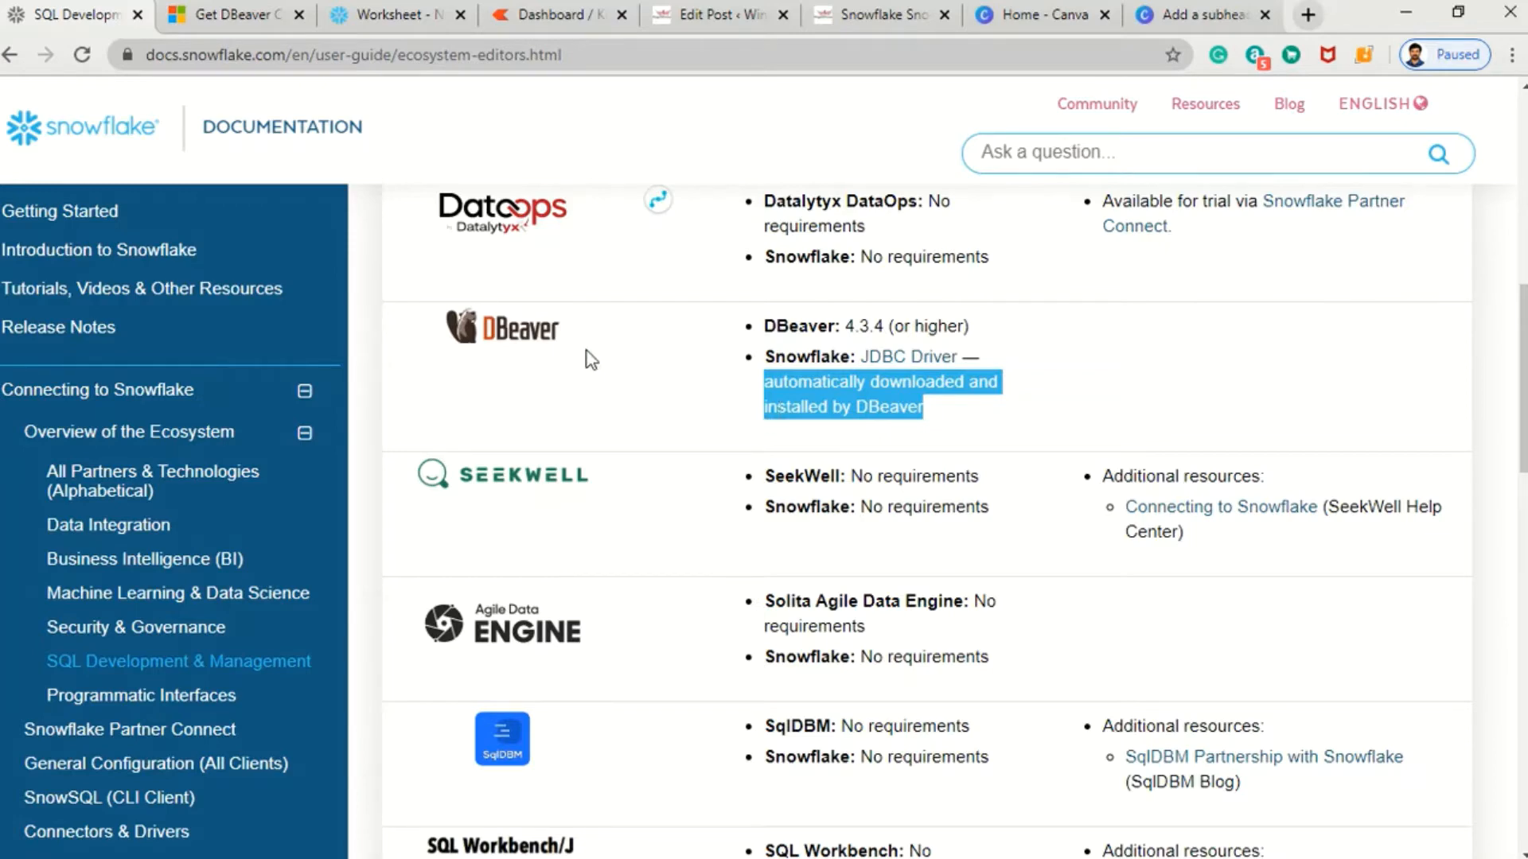
# Review the requirements of the remaining SQL tools in the table, including where SQL Workbench/J gets its JDBC driver
pyautogui.scroll(-1, 895, 494)
pyautogui.scroll(-3, 892, 493)
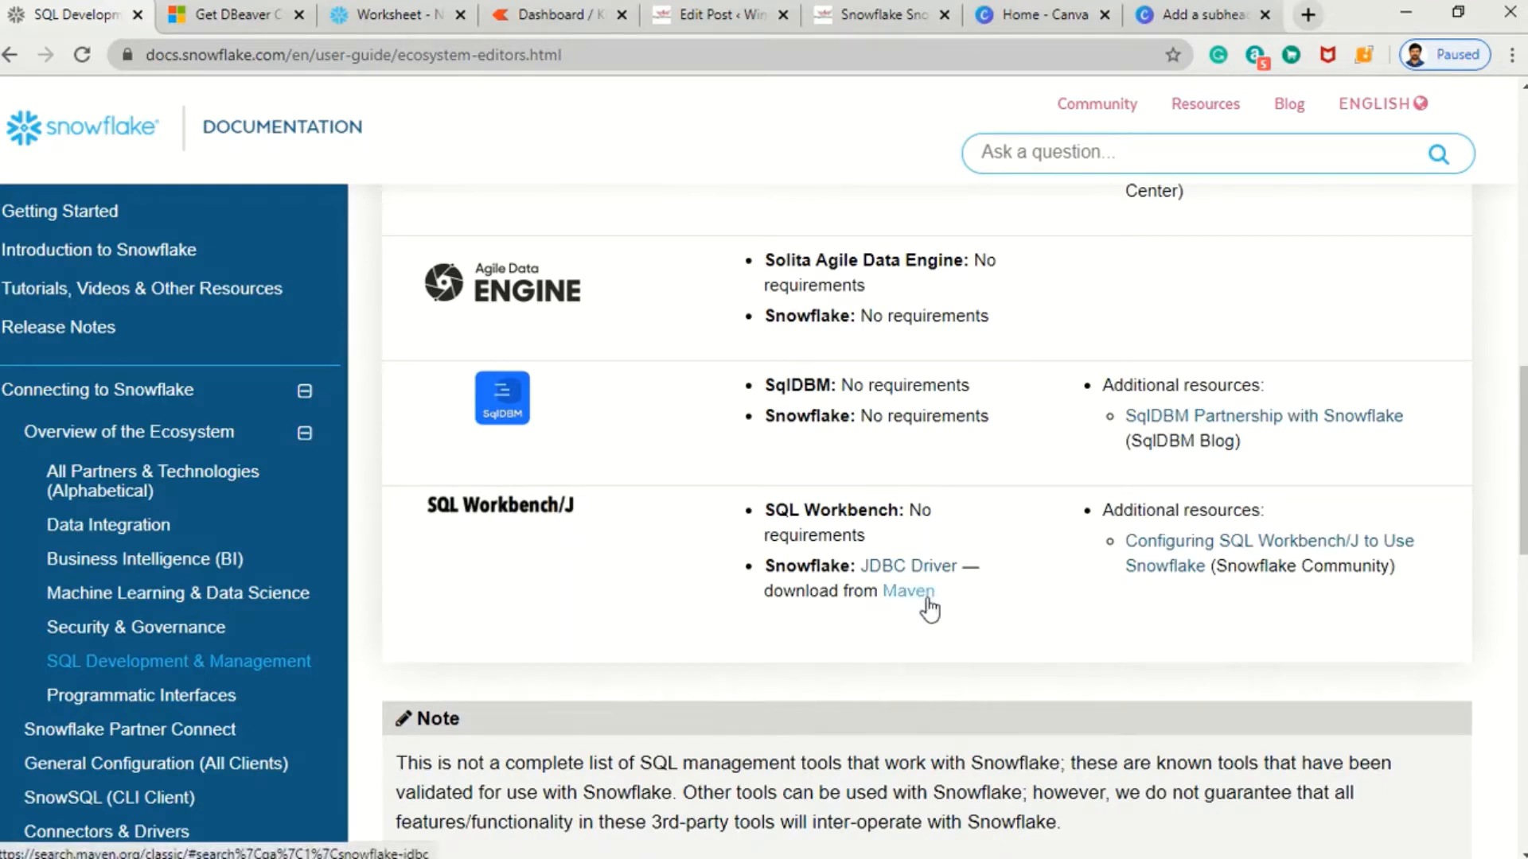
pyautogui.scroll(6, 957, 596)
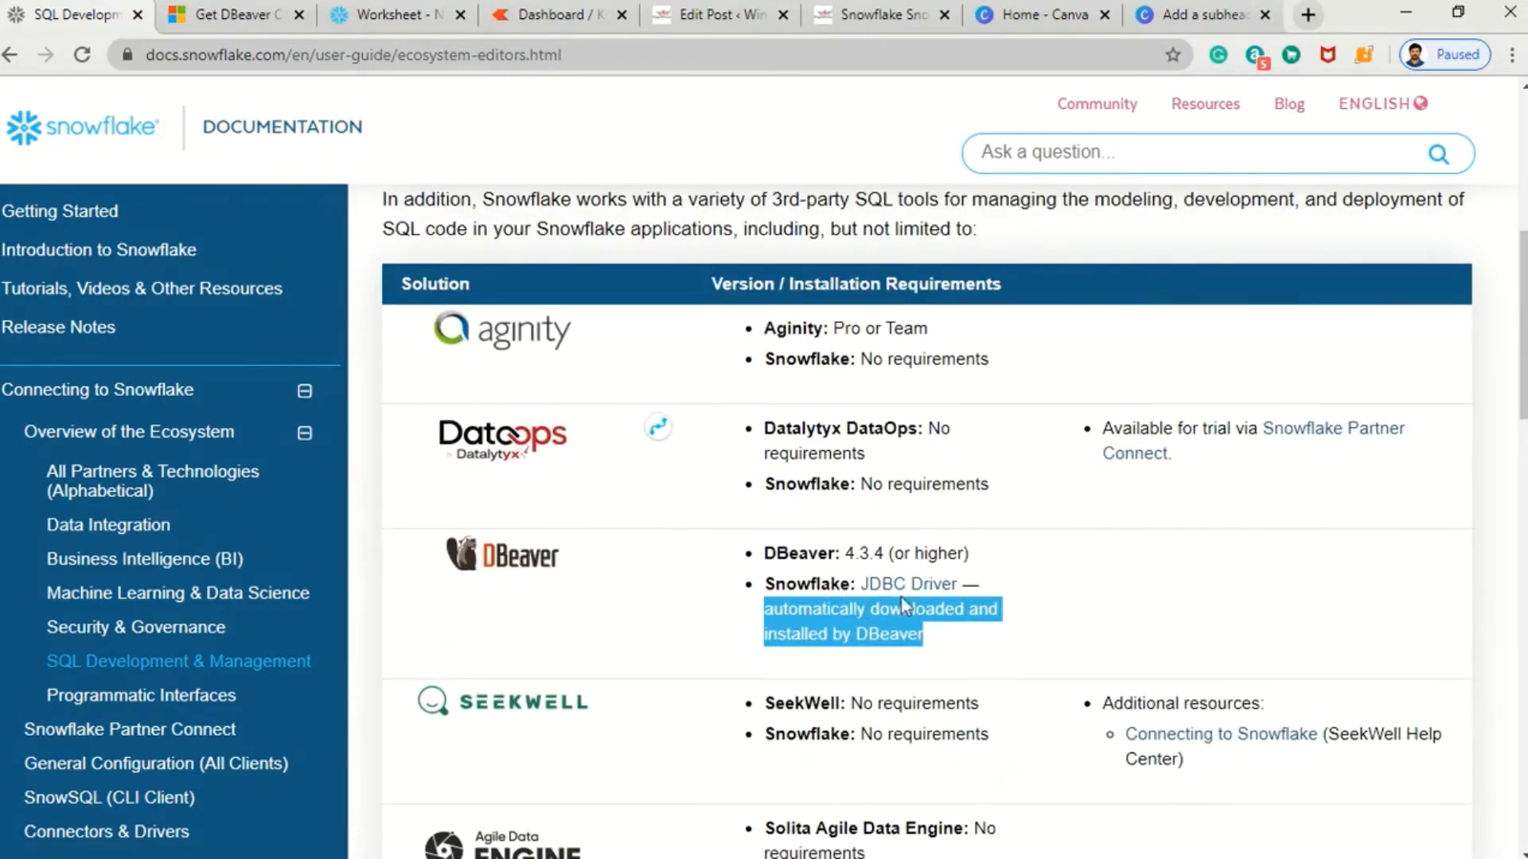
pyautogui.click(945, 625)
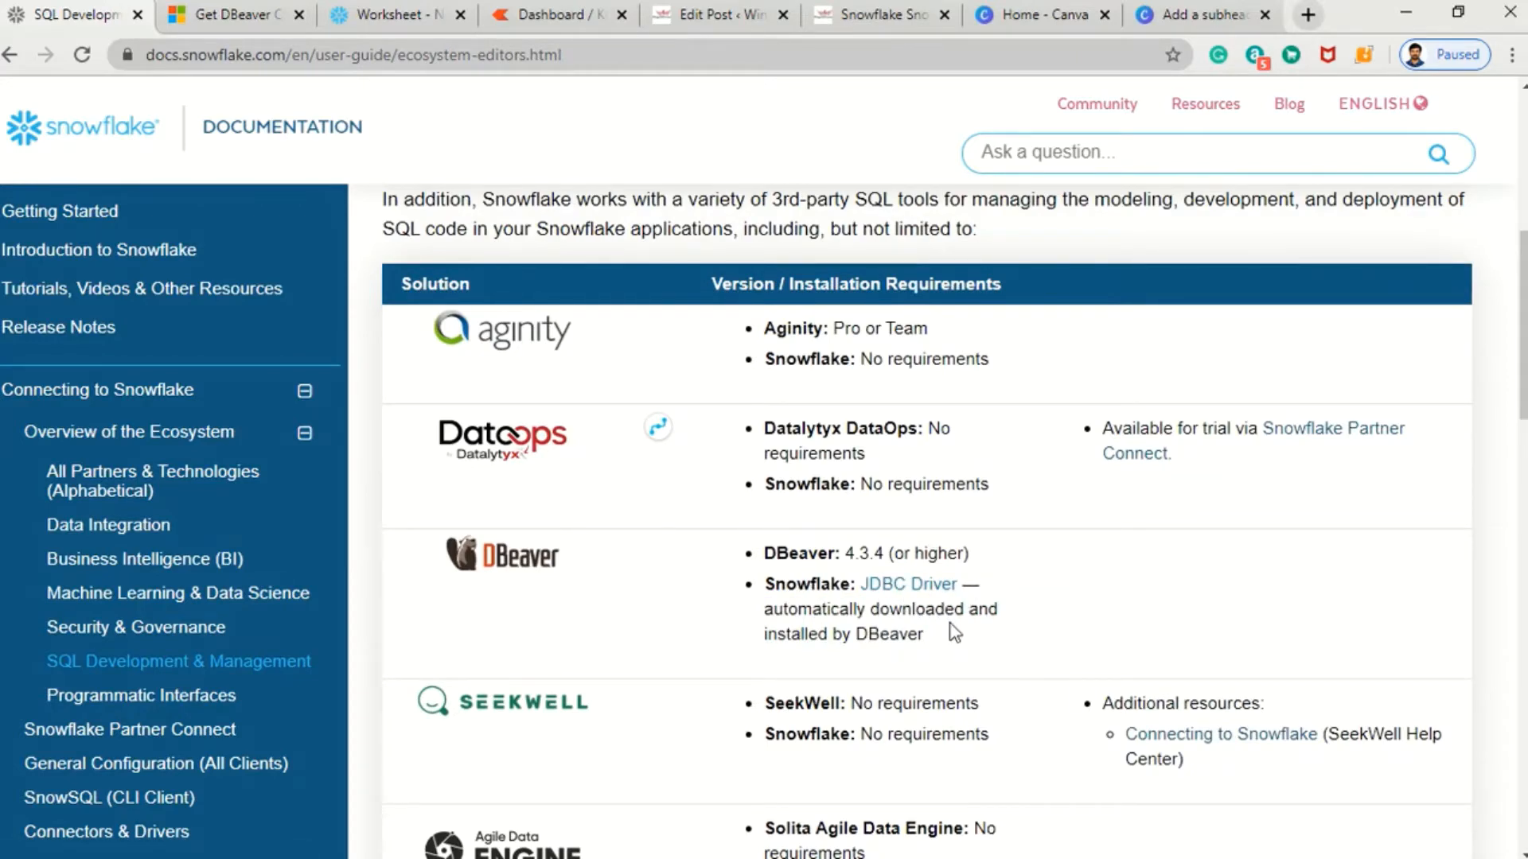
pyautogui.scroll(-1, 807, 589)
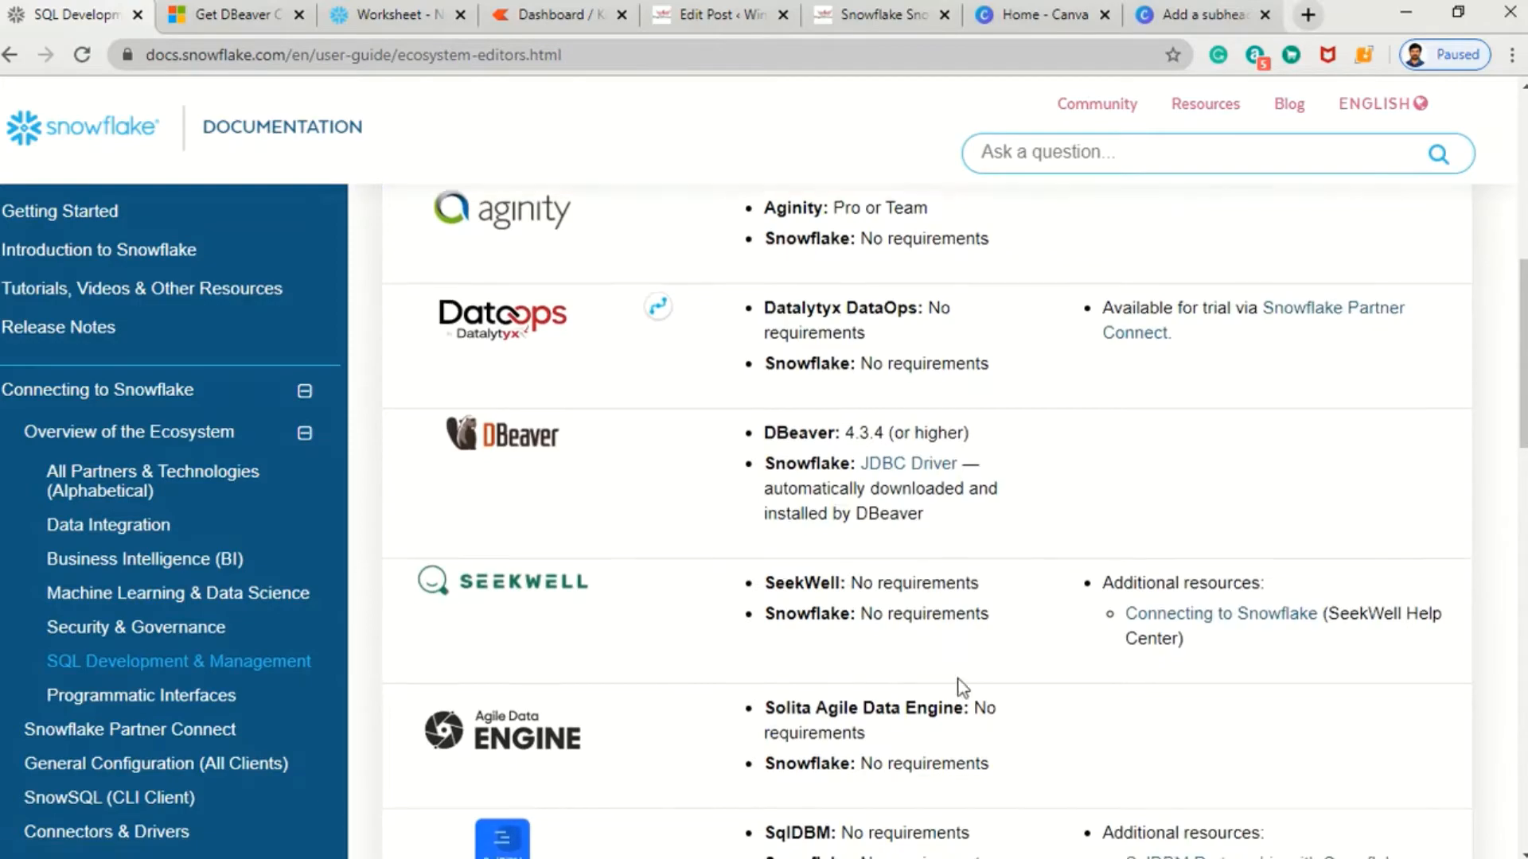
pyautogui.scroll(-3, 965, 685)
# Switch from the browser to DBeaver and start creating a new database connection
pyautogui.click(1405, 12)
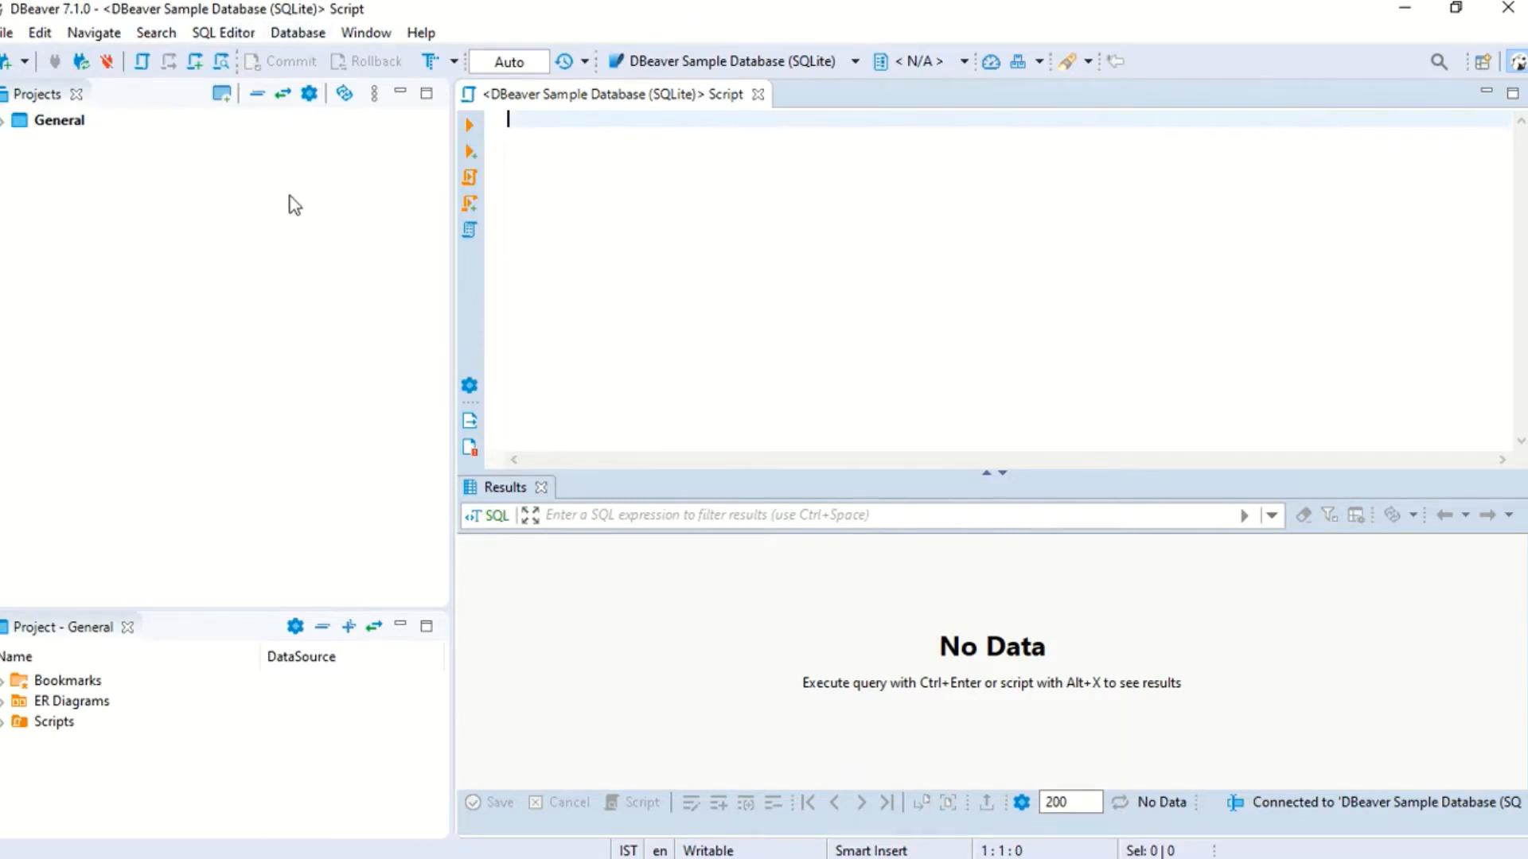
pyautogui.click(302, 35)
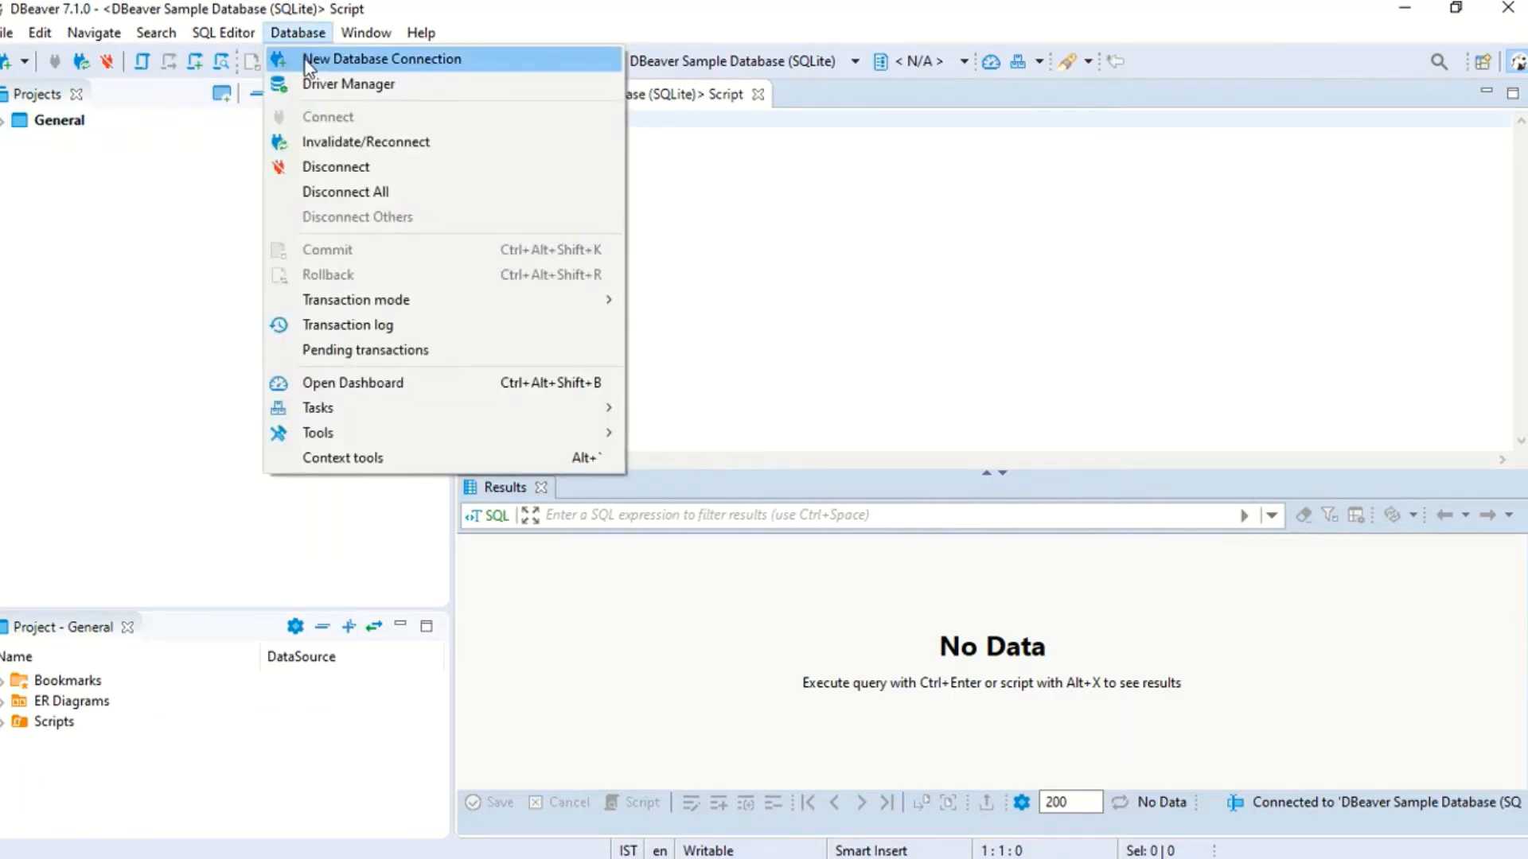
pyautogui.click(304, 59)
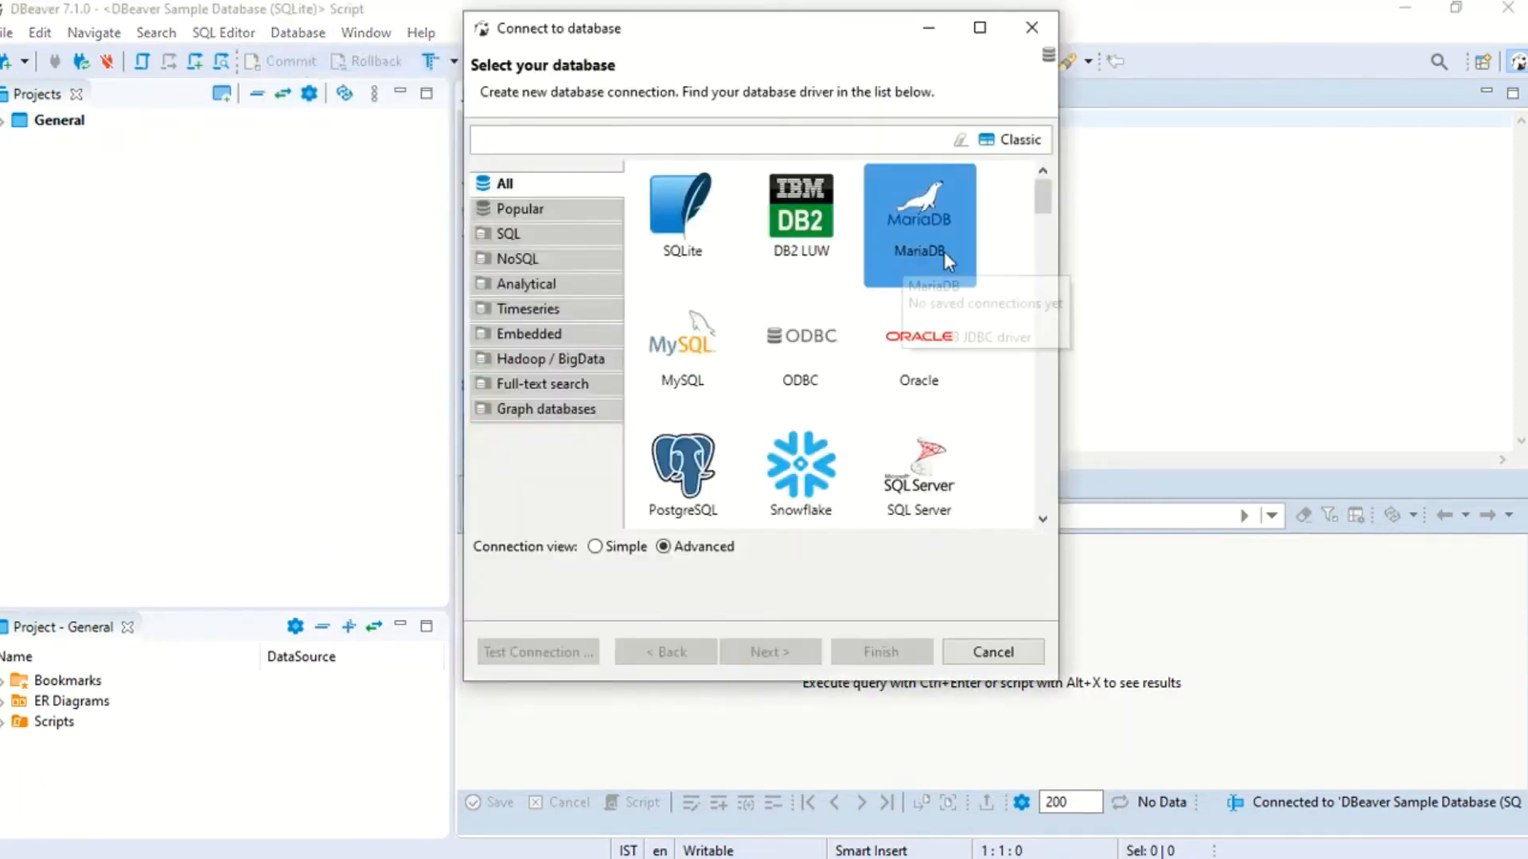
# Browse the available database drivers, filter them by "snow", choose Snowflake and proceed to its connection settings
pyautogui.moveTo(1042, 199); pyautogui.dragTo(1044, 326)
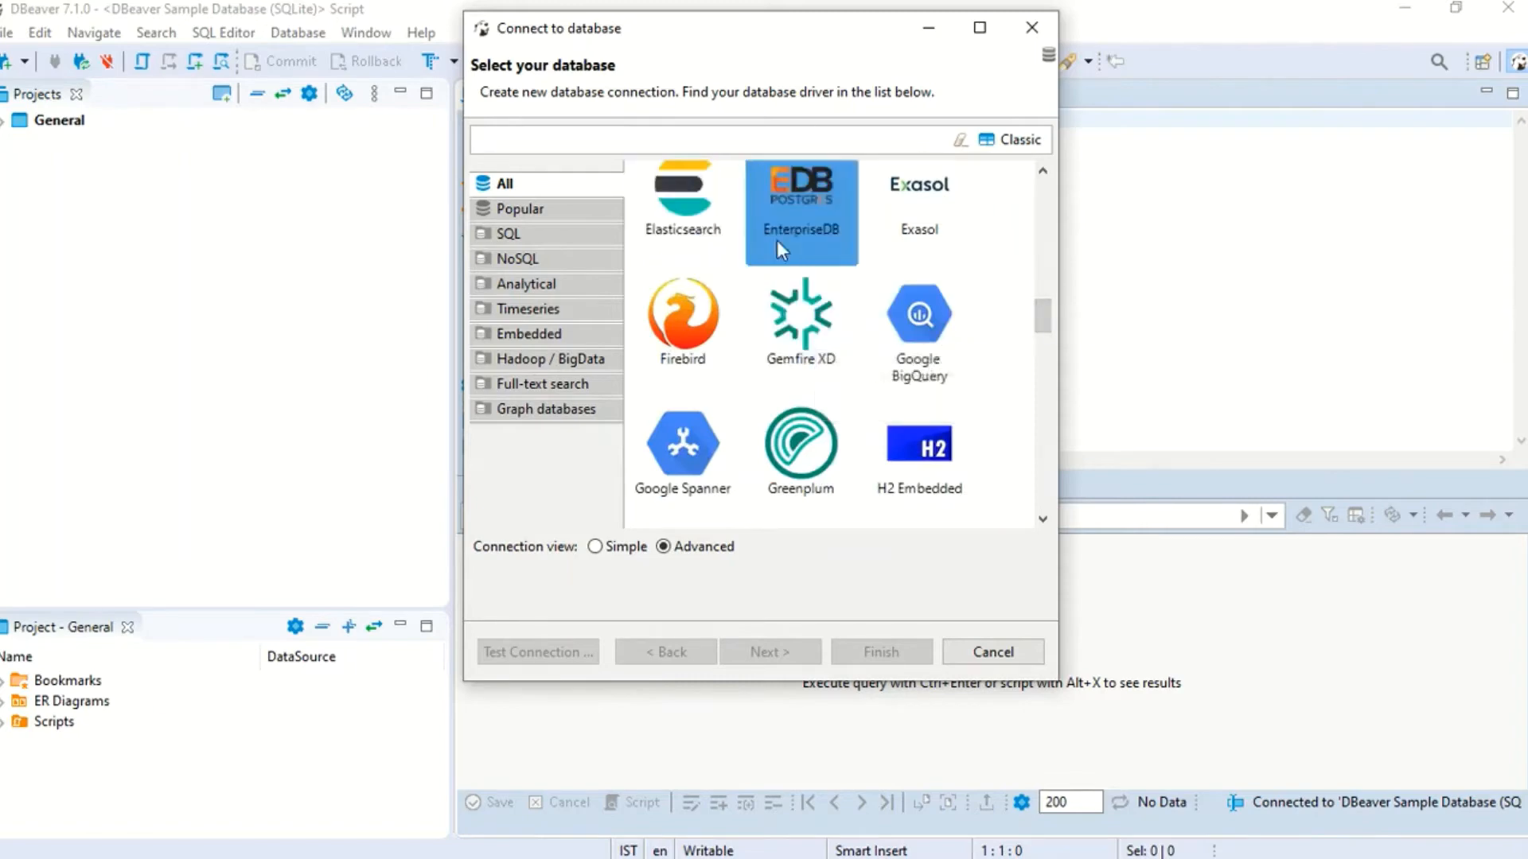
pyautogui.click(526, 265)
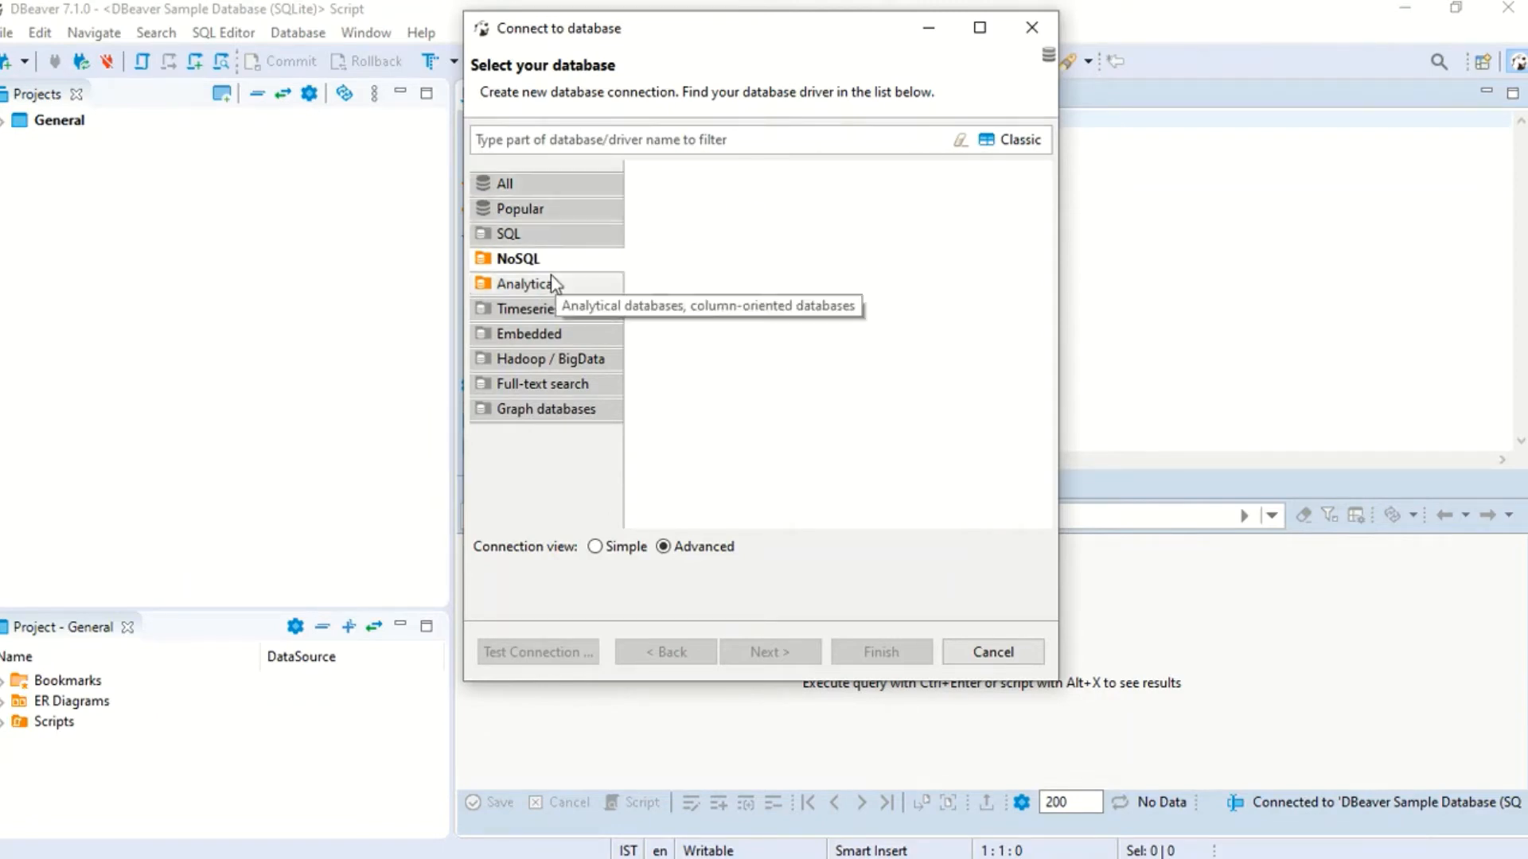
pyautogui.click(544, 198)
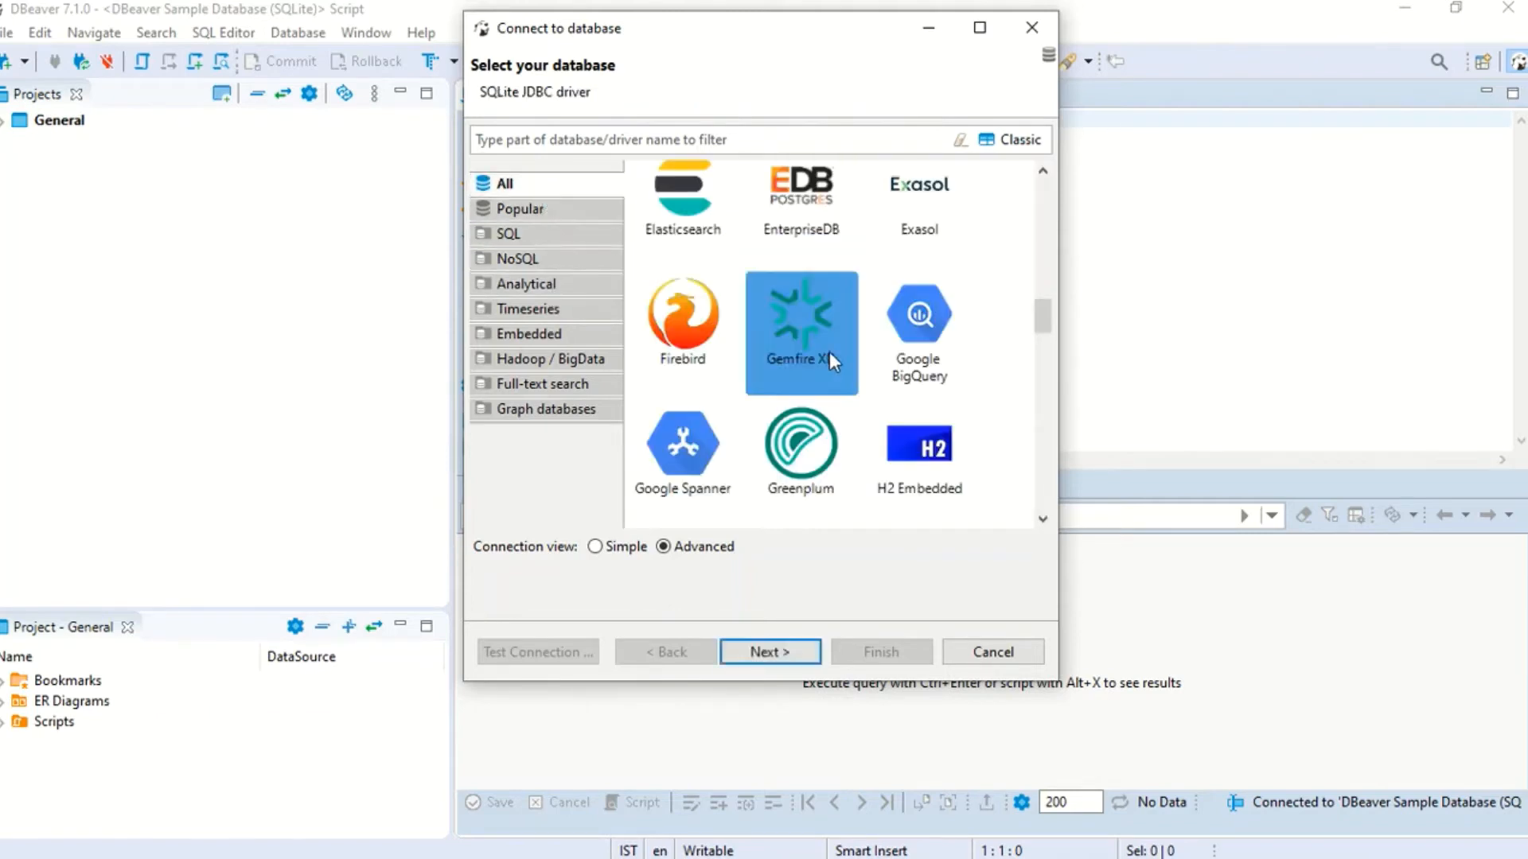
pyautogui.scroll(3, 834, 350)
pyautogui.scroll(5, 834, 342)
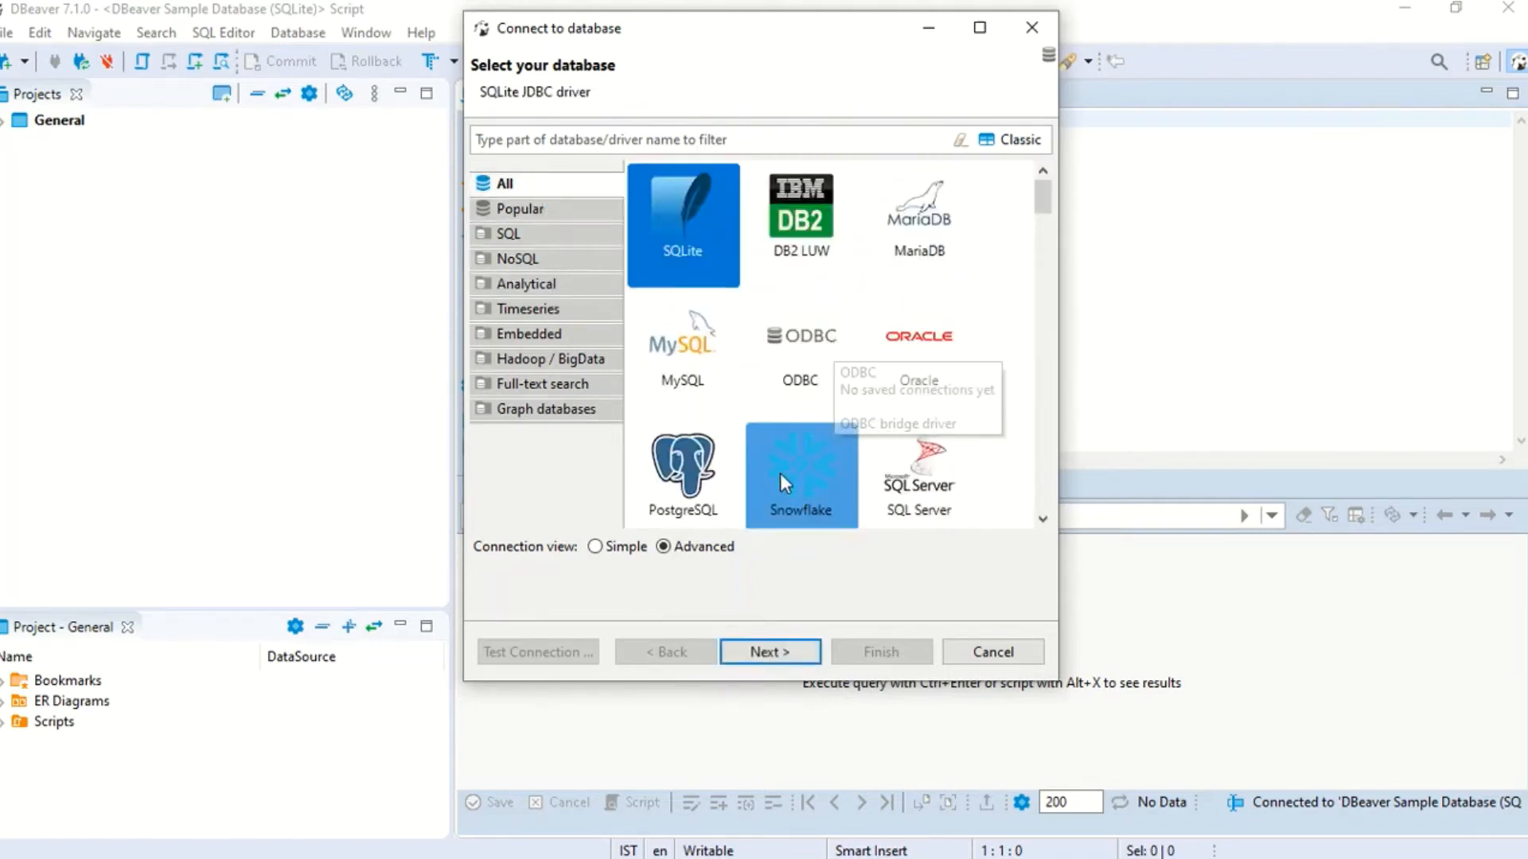
pyautogui.click(646, 137)
pyautogui.write('snow')
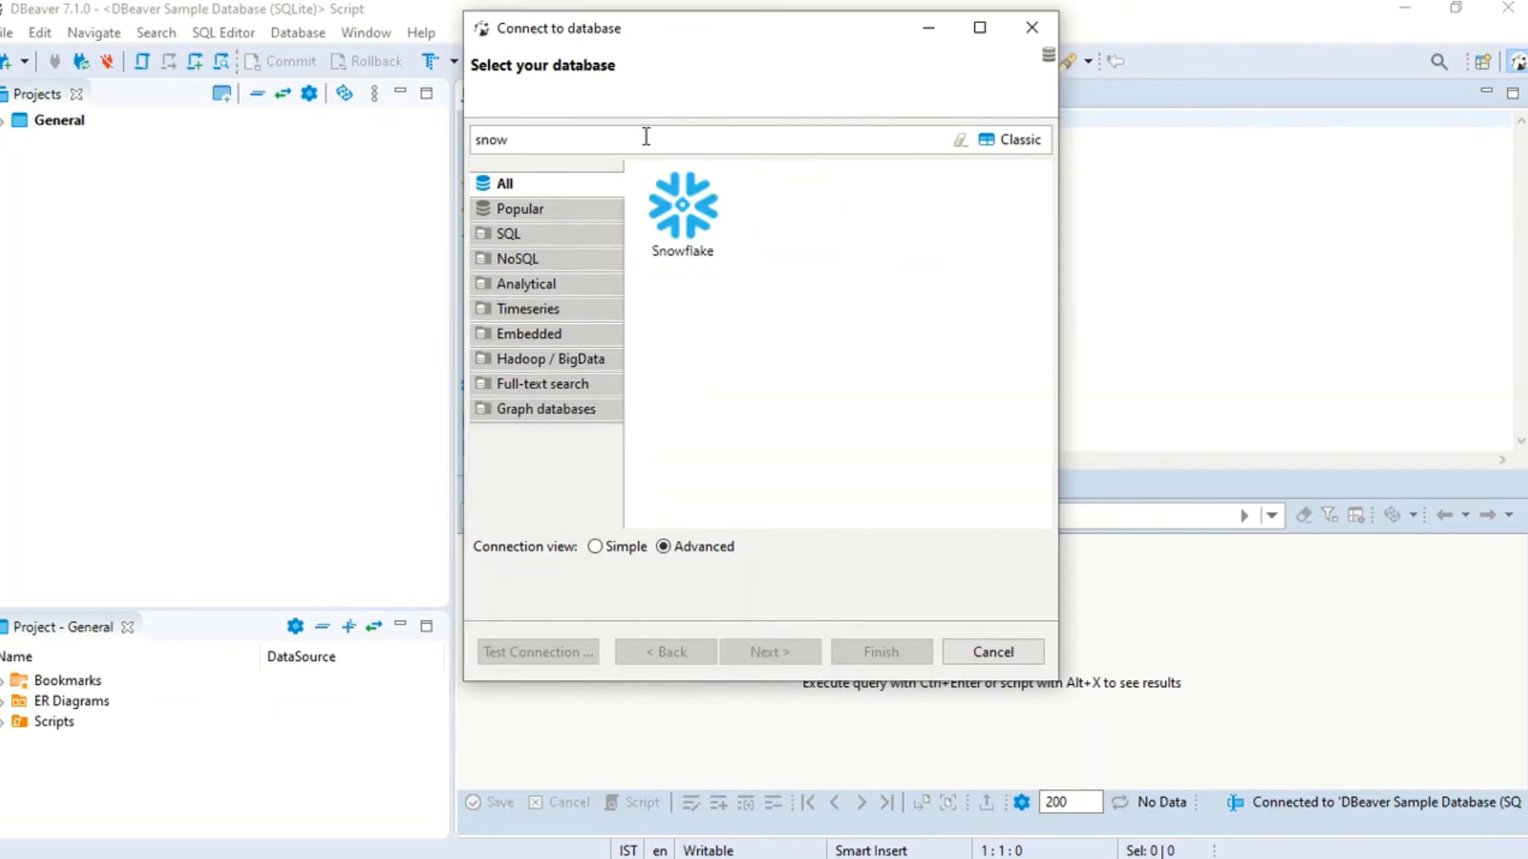
pyautogui.click(704, 246)
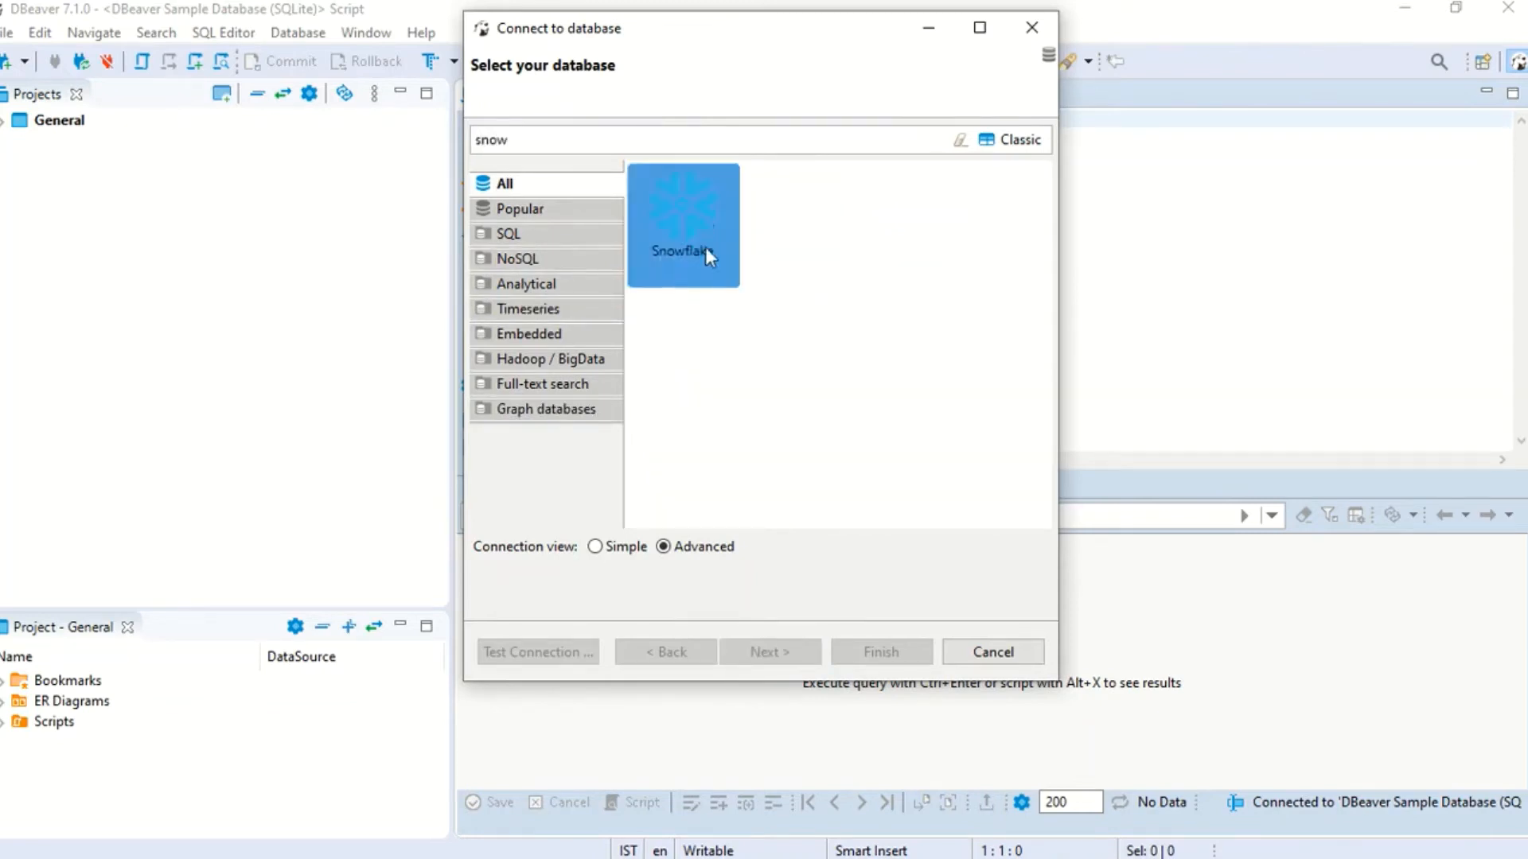
pyautogui.click(766, 652)
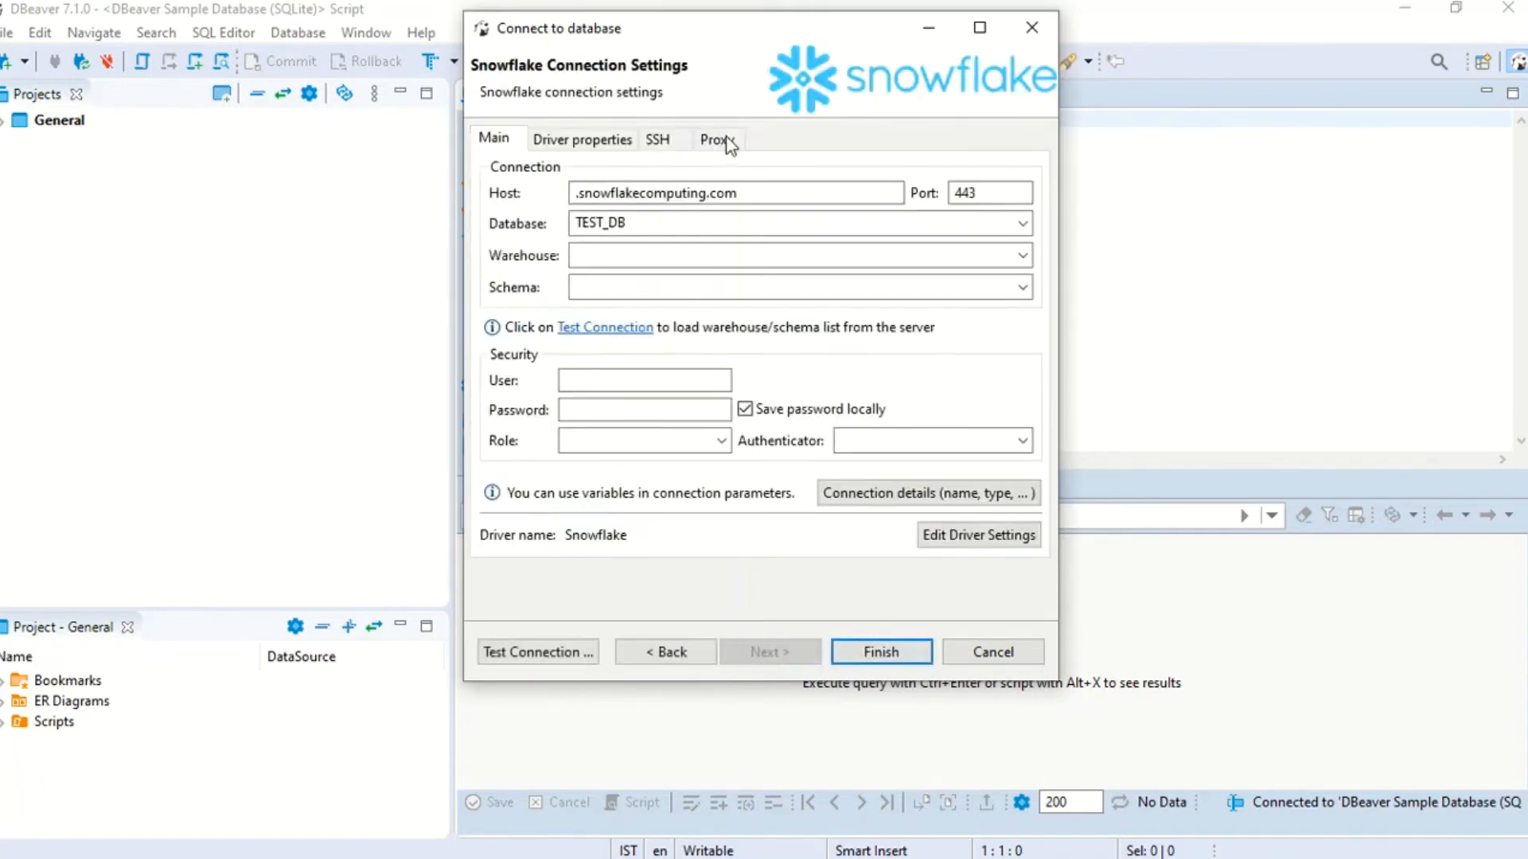
# Select the default host value in the Snowflake connection settings, and switch to the Snowflake console worksheet in Chrome
pyautogui.moveTo(740, 194); pyautogui.dragTo(481, 185)
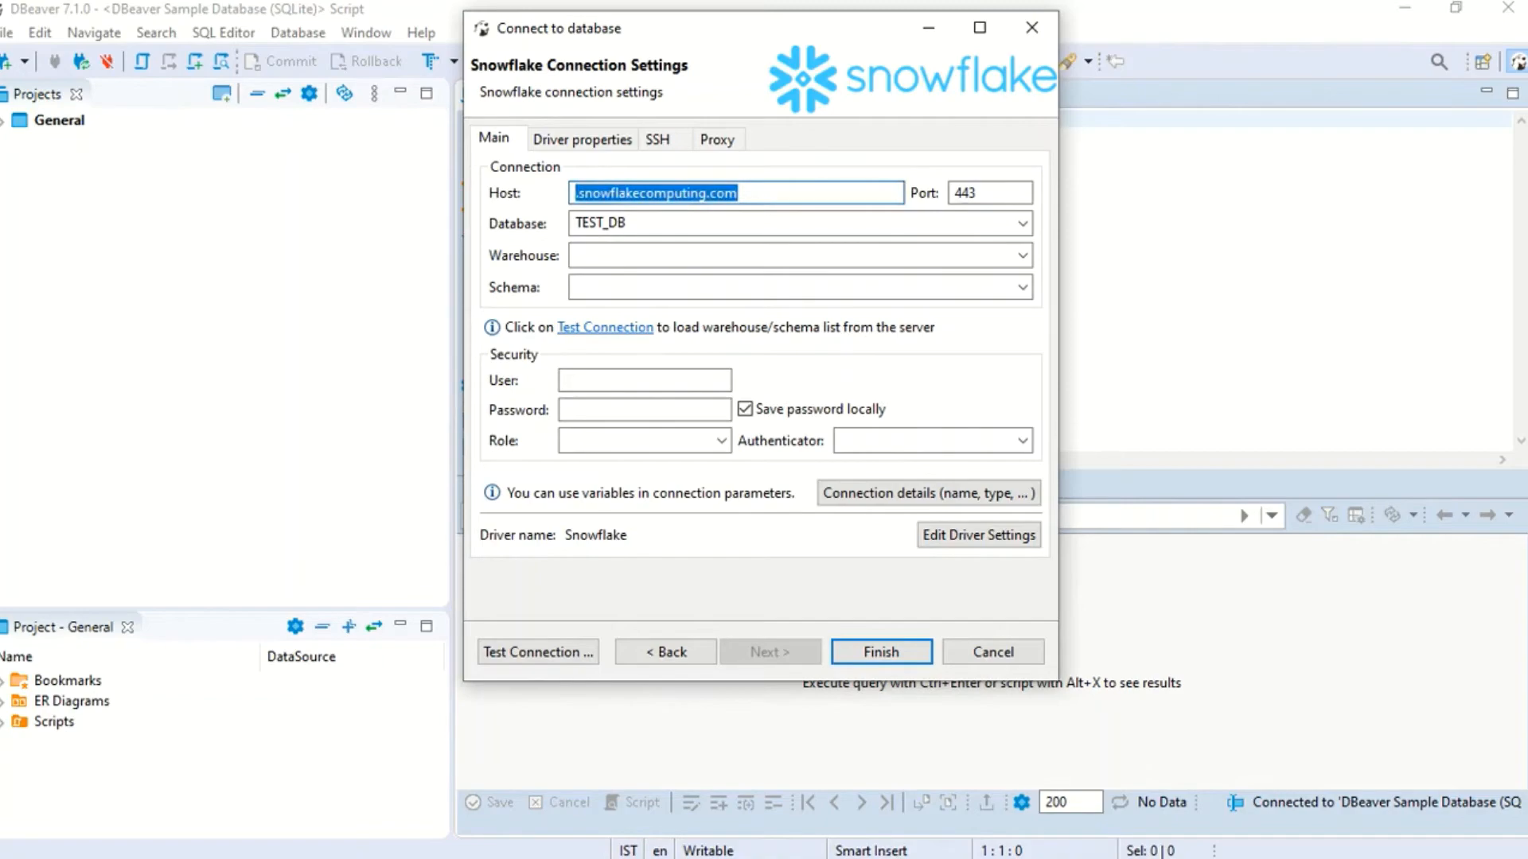
pyautogui.hotkey('alt', 'Tab')
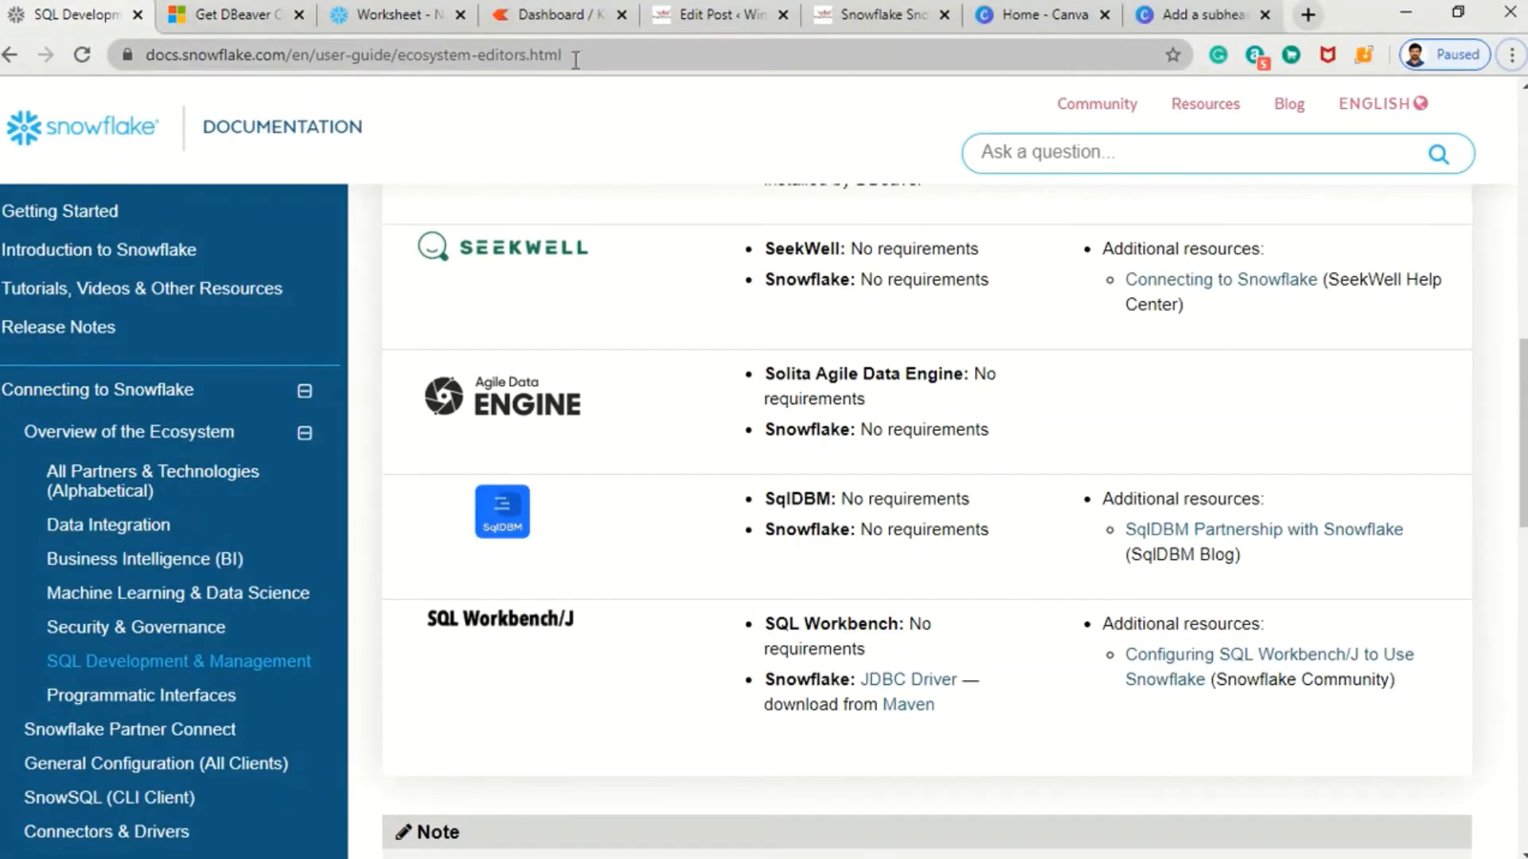
pyautogui.moveTo(593, 54); pyautogui.dragTo(149, 56)
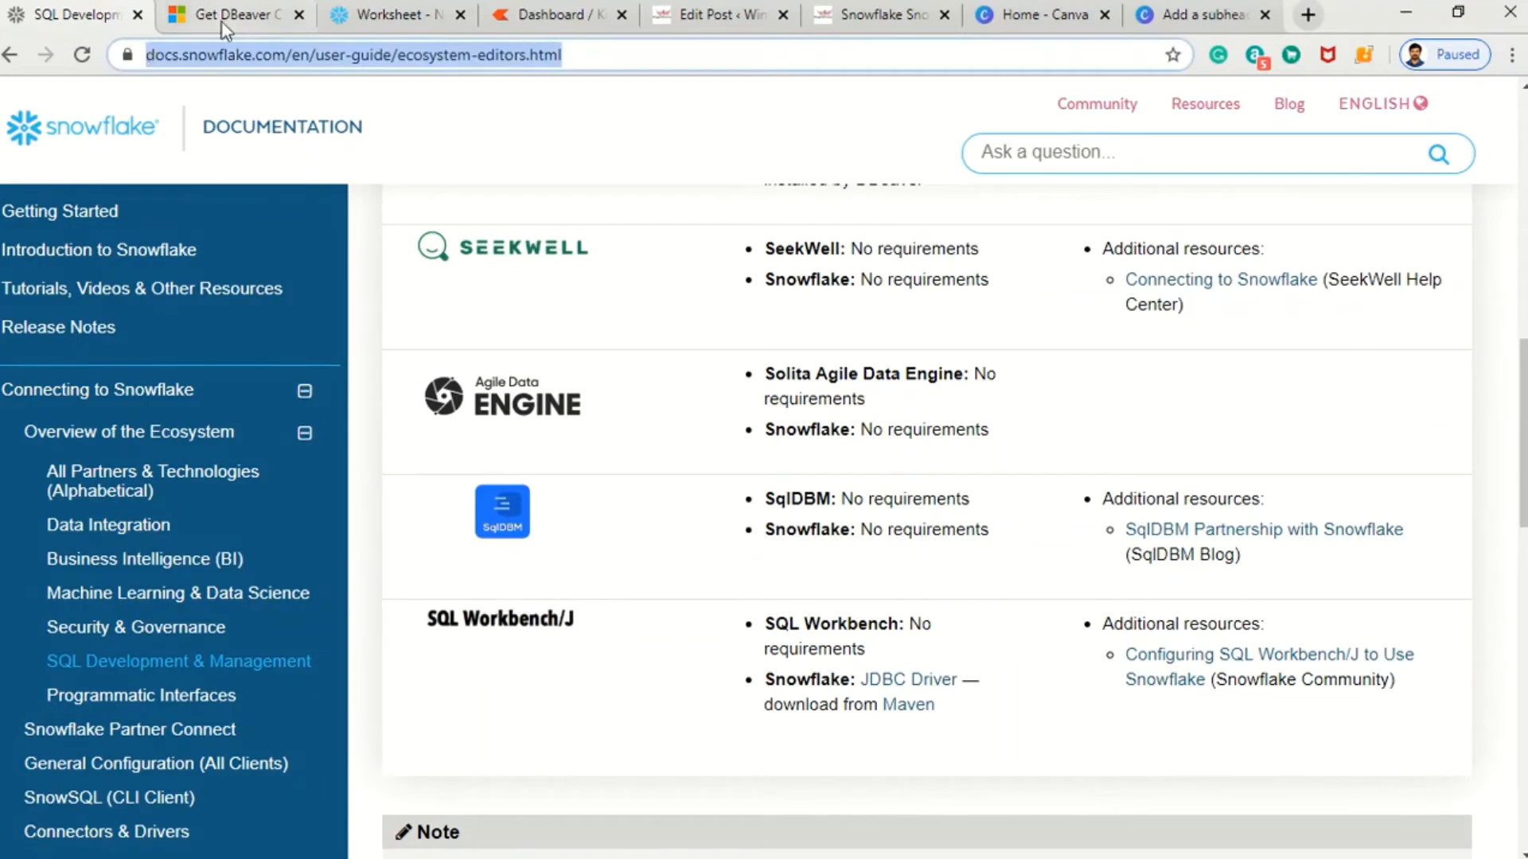
pyautogui.click(390, 14)
pyautogui.click(264, 53)
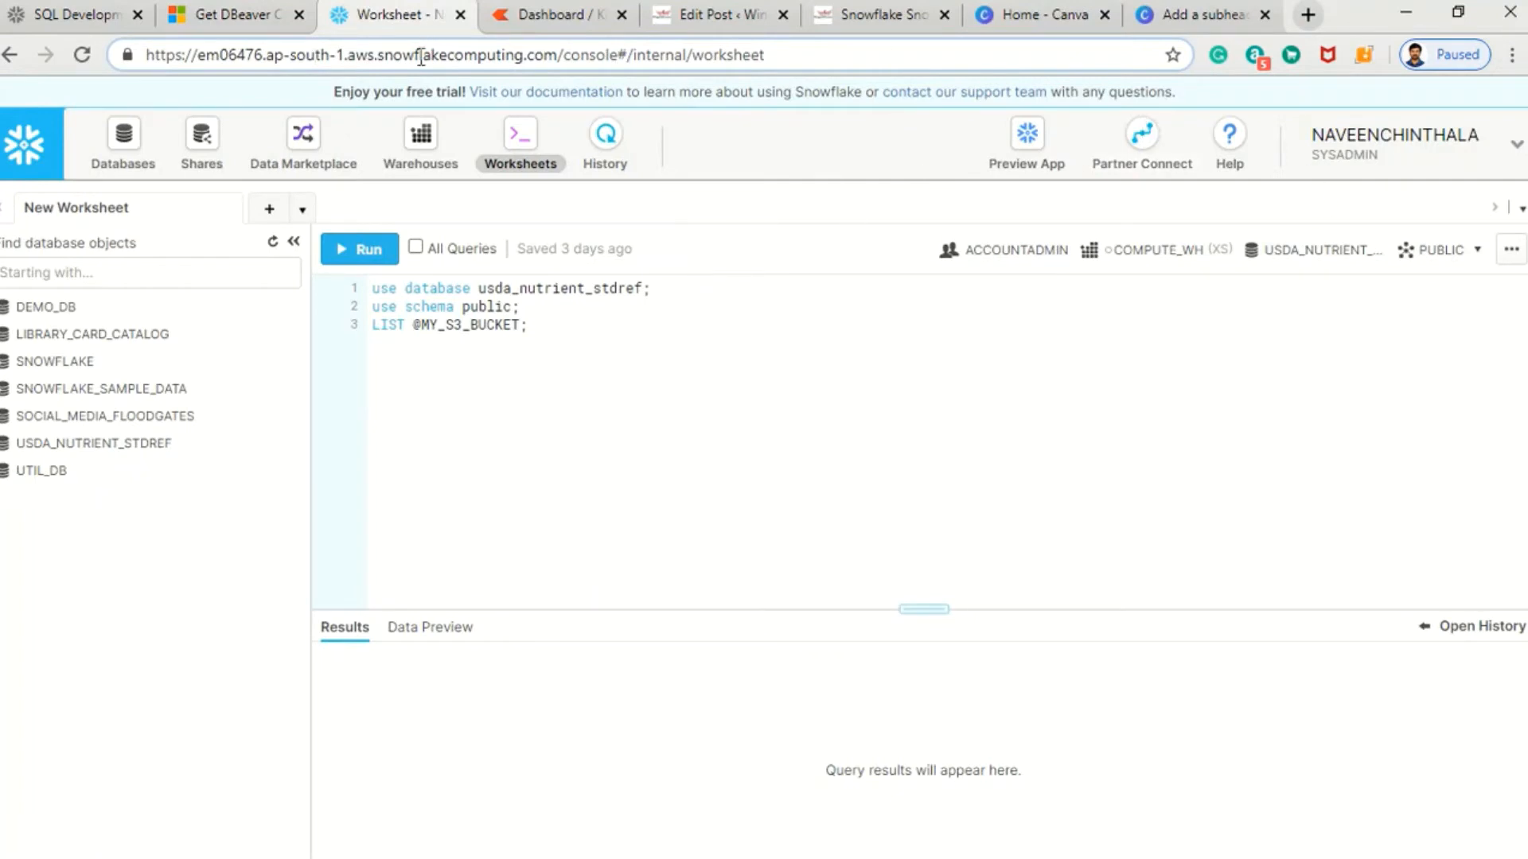
# Examine the parts of the console's web address: the snowflakecomputing.com domain, the cloud provider and the region
pyautogui.moveTo(381, 55); pyautogui.dragTo(555, 57)
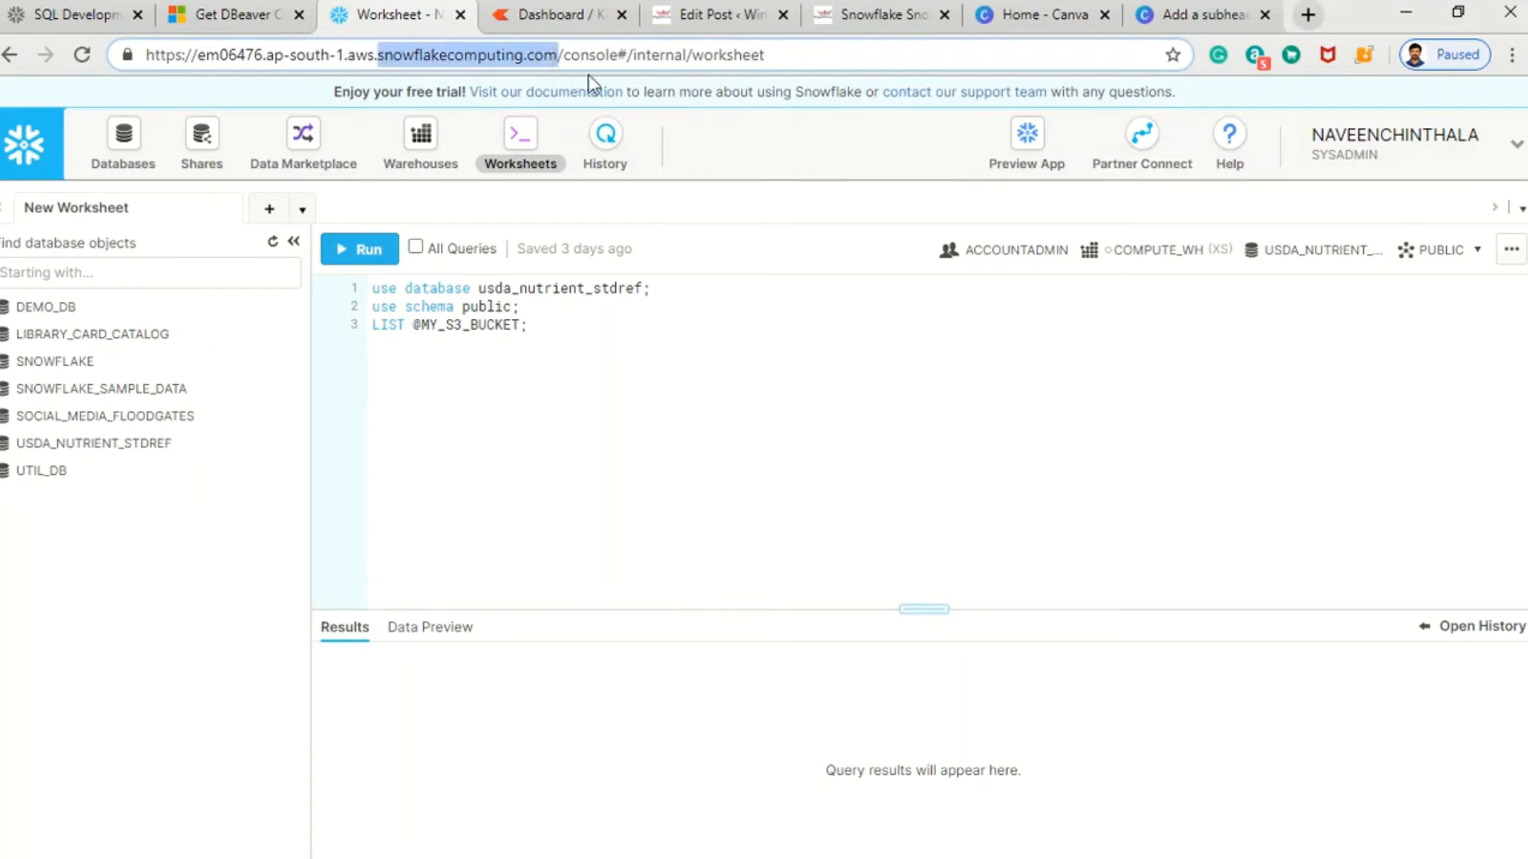
pyautogui.click(375, 51)
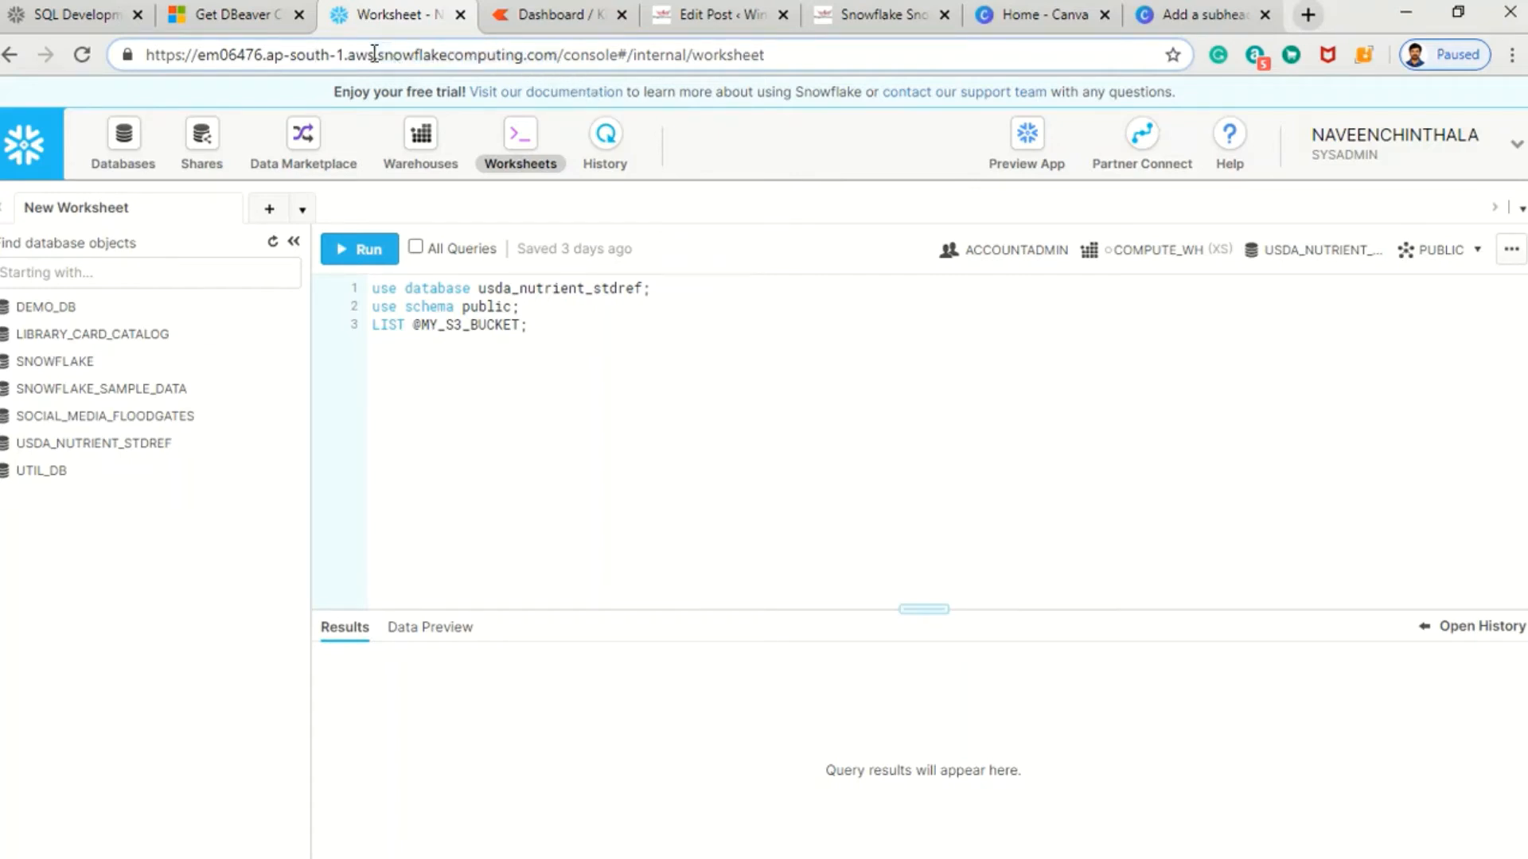
pyautogui.moveTo(263, 55); pyautogui.dragTo(376, 65)
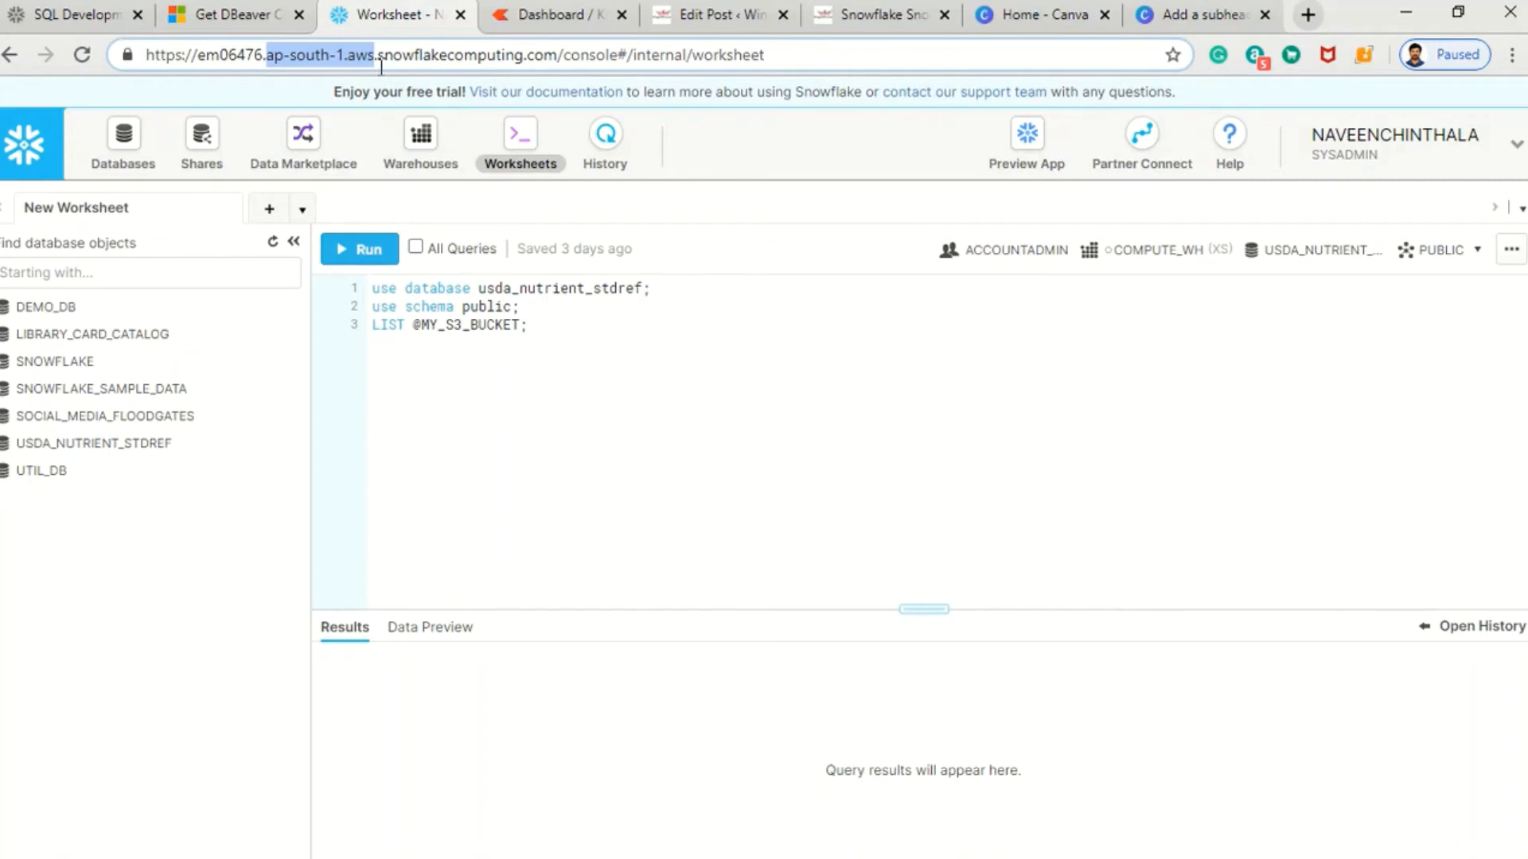
pyautogui.click(271, 57)
pyautogui.moveTo(271, 57); pyautogui.dragTo(376, 57)
pyautogui.click(371, 57)
pyautogui.doubleClick(368, 57)
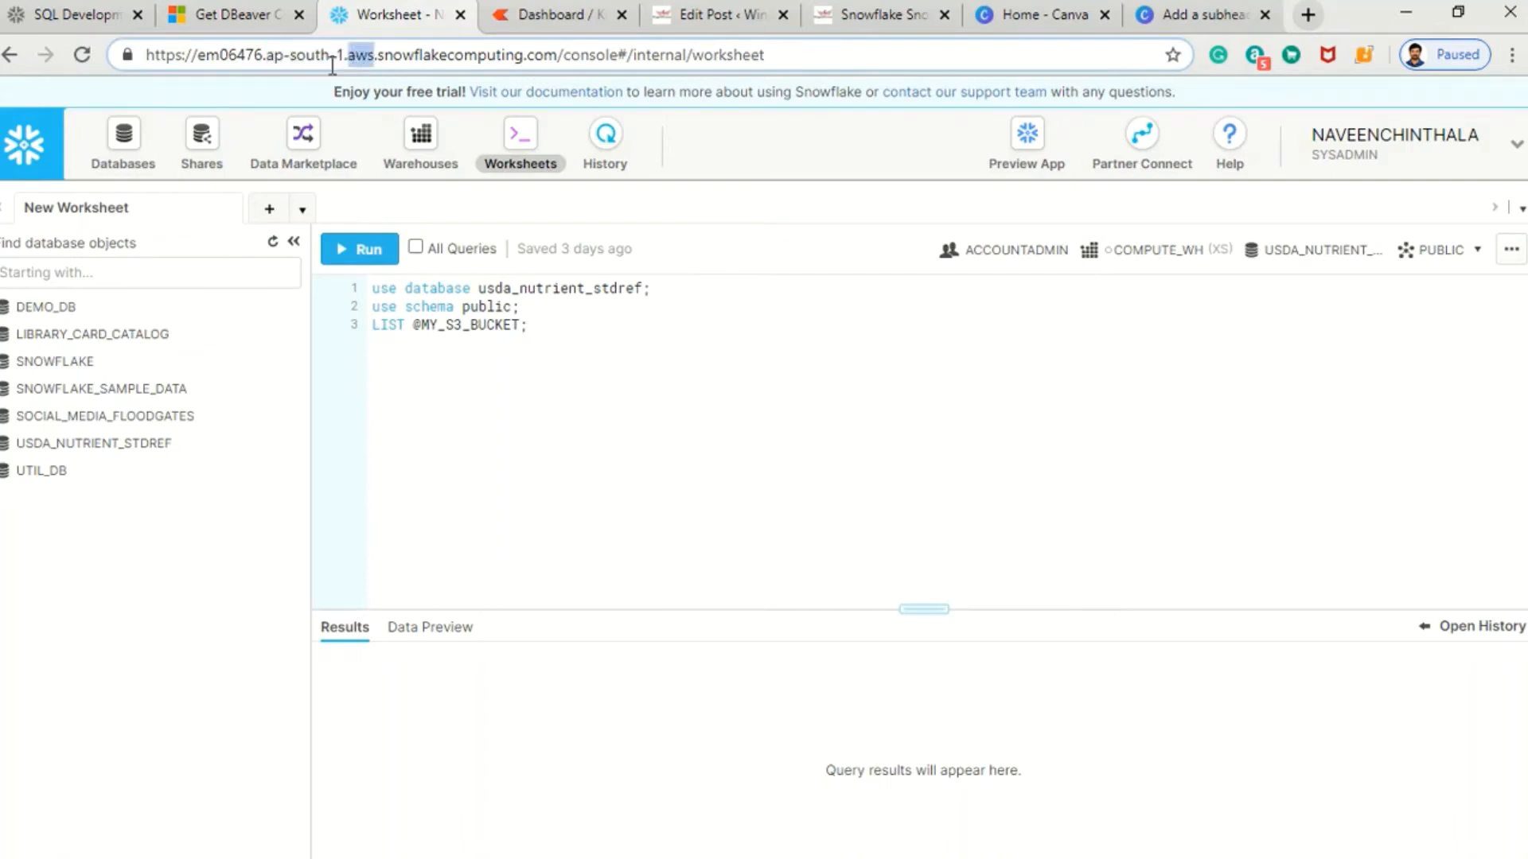
pyautogui.moveTo(344, 57); pyautogui.dragTo(267, 57)
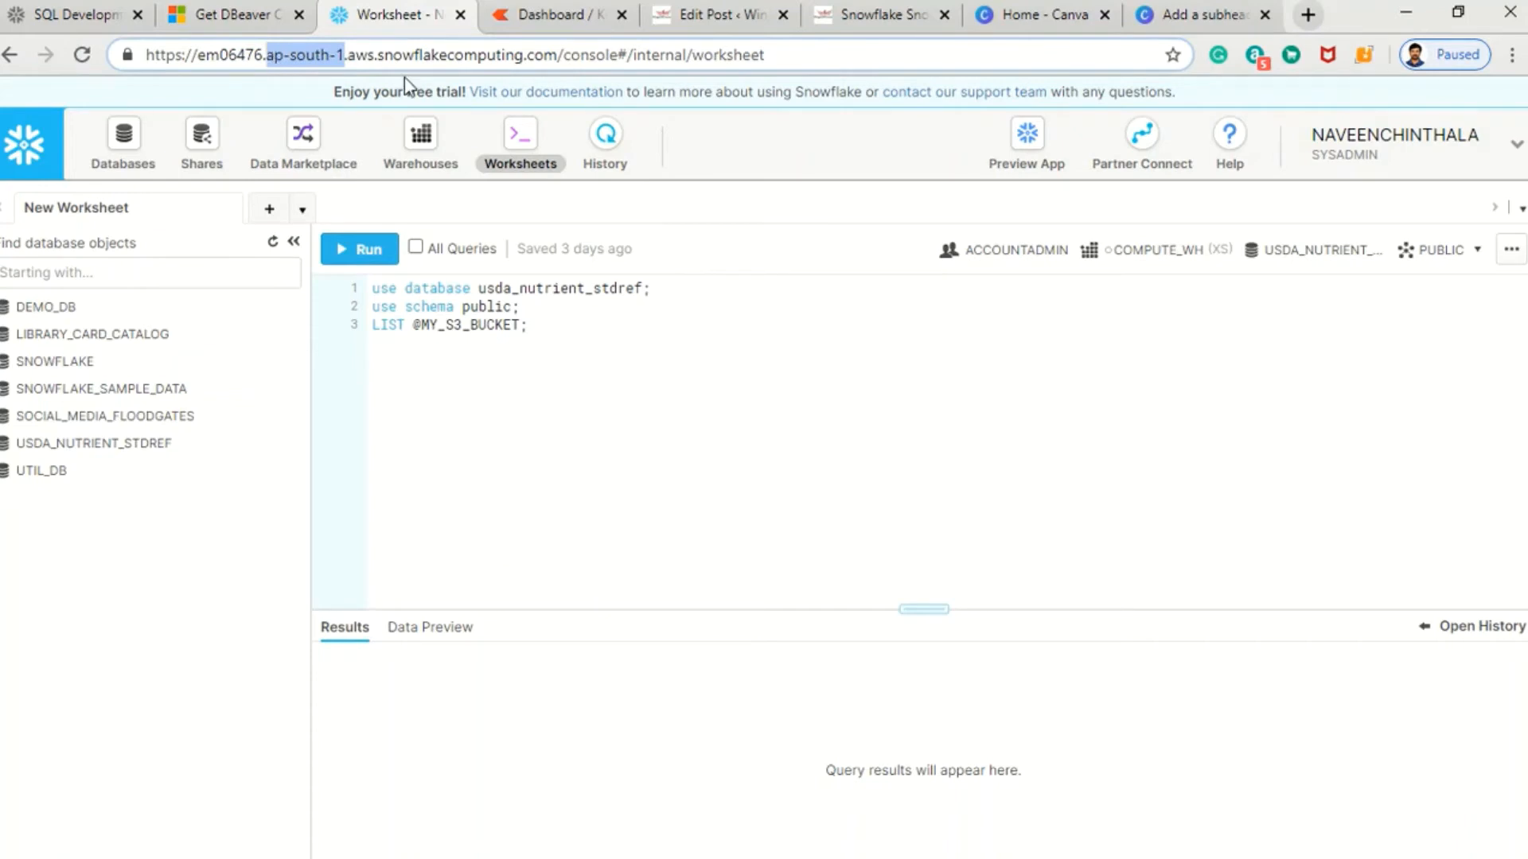
pyautogui.moveTo(368, 58); pyautogui.dragTo(329, 61)
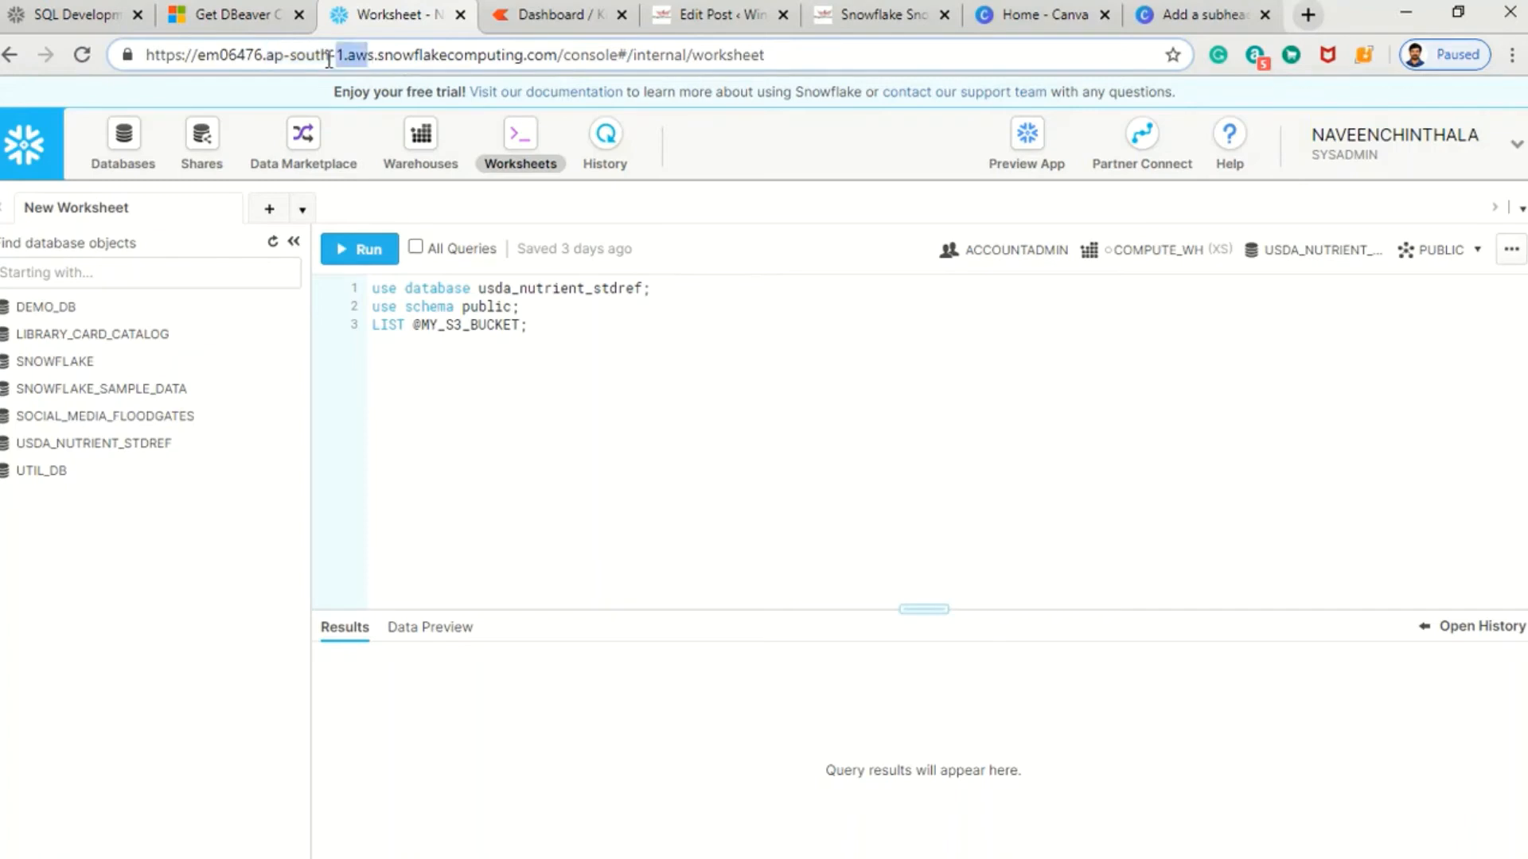
pyautogui.click(313, 57)
pyautogui.moveTo(147, 57); pyautogui.dragTo(543, 61)
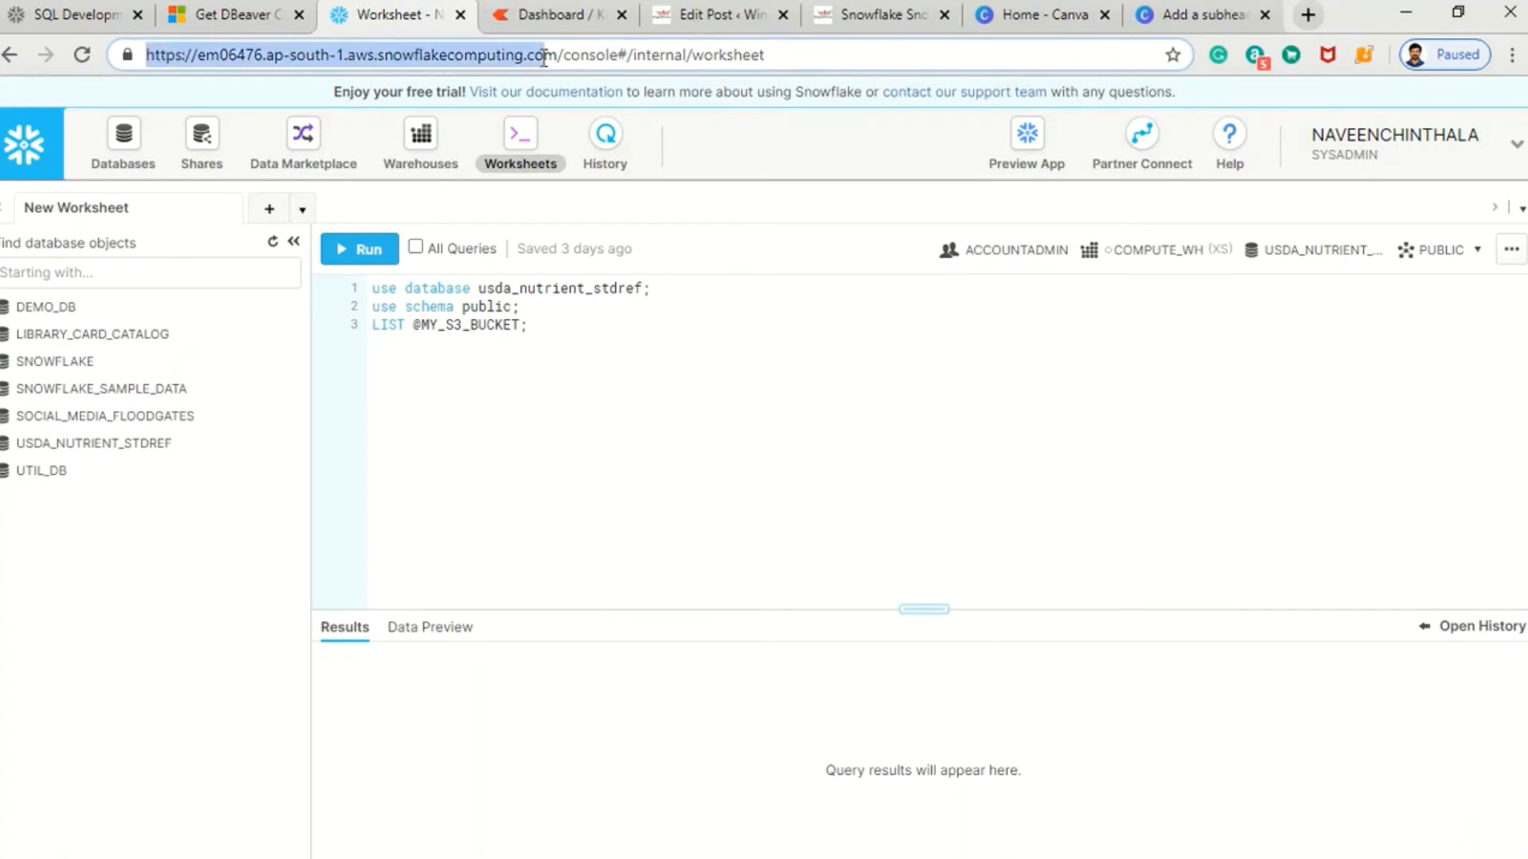
pyautogui.click(336, 58)
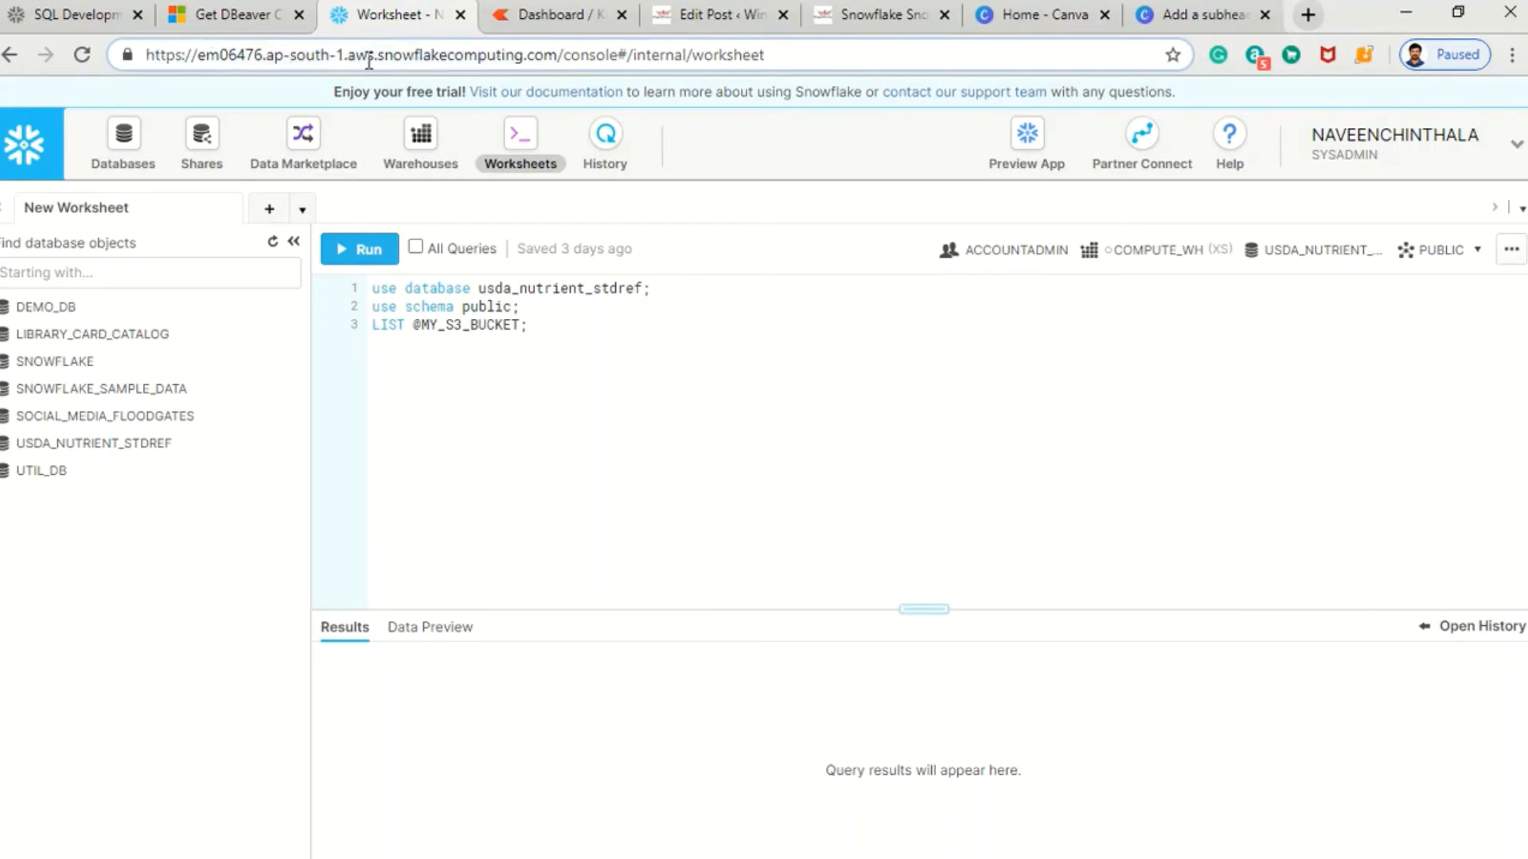
# Copy the full host name from the console's web address, account identifier through snowflakecomputing.com, and return to DBeaver's connection settings
pyautogui.moveTo(378, 57); pyautogui.dragTo(556, 60)
pyautogui.click(208, 59)
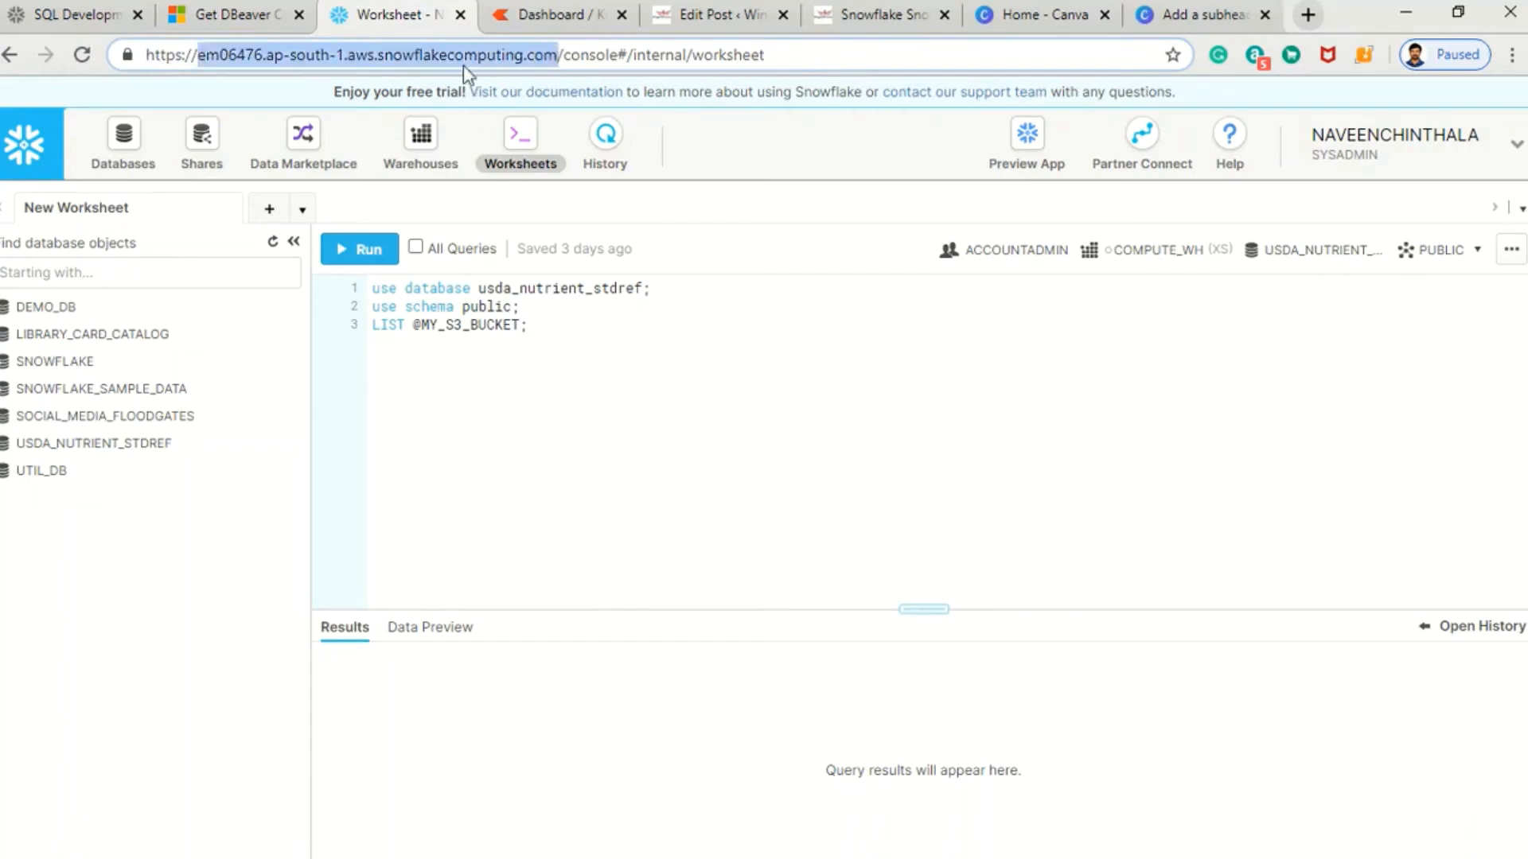
pyautogui.hotkey('alt', 'Tab')
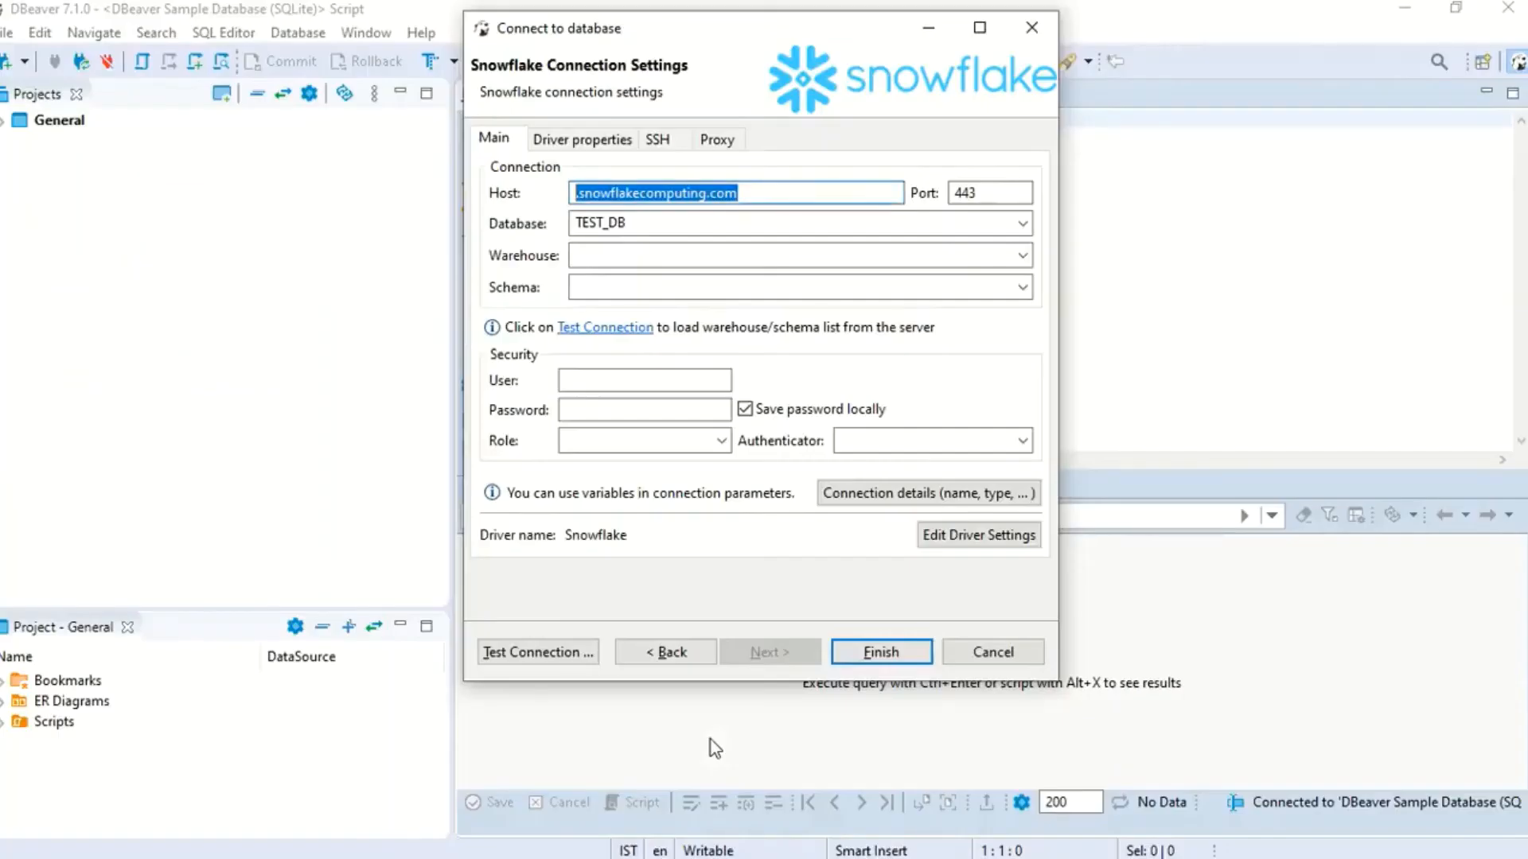
# Examine the host, port, database, user, password and driver name fields in the Snowflake connection settings
pyautogui.click(737, 193)
pyautogui.click(981, 193)
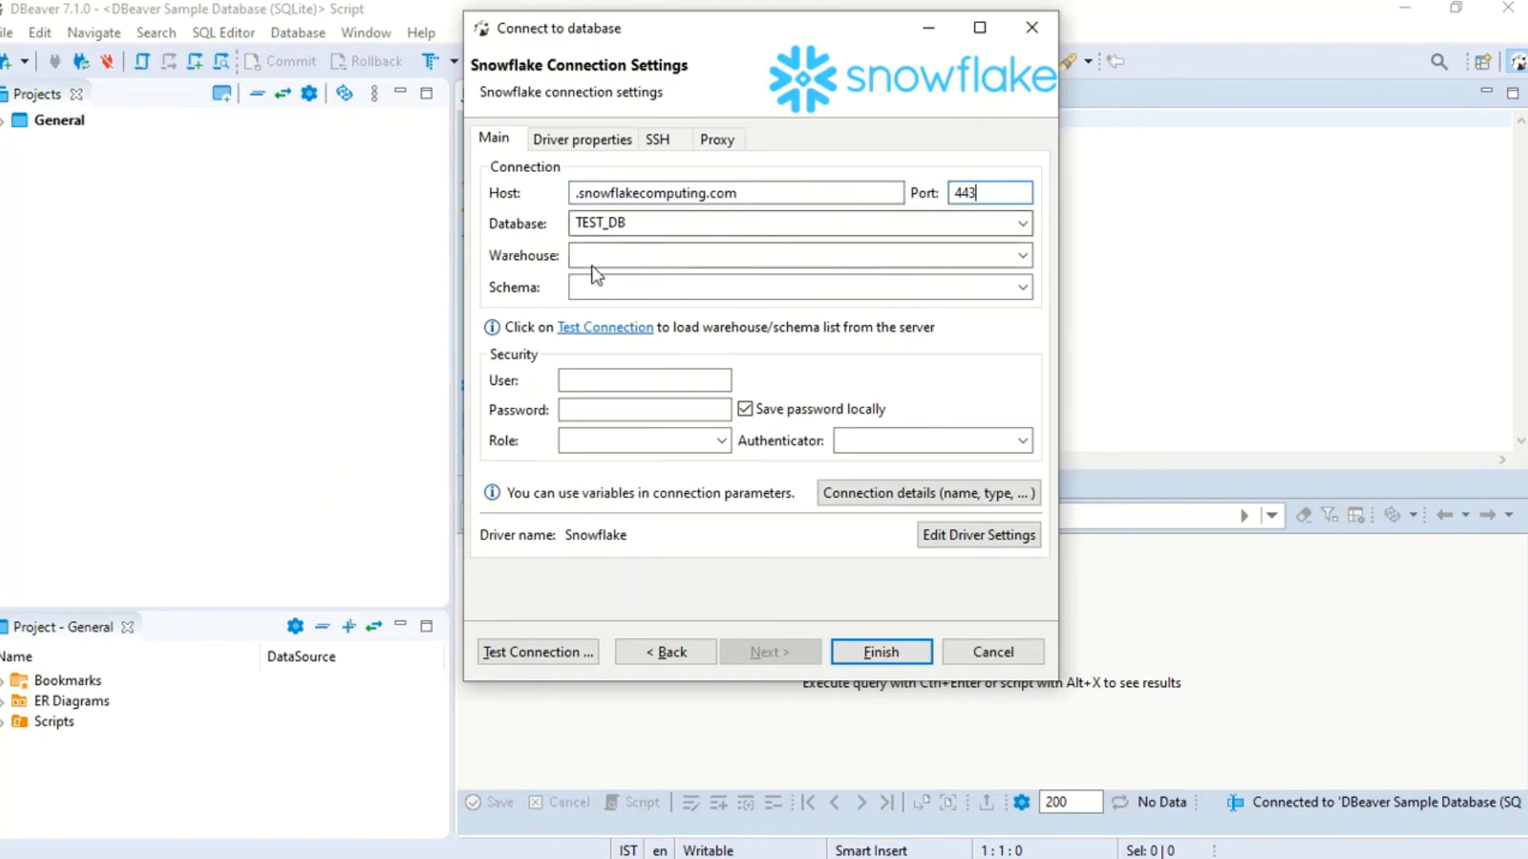
pyautogui.press('Tab')
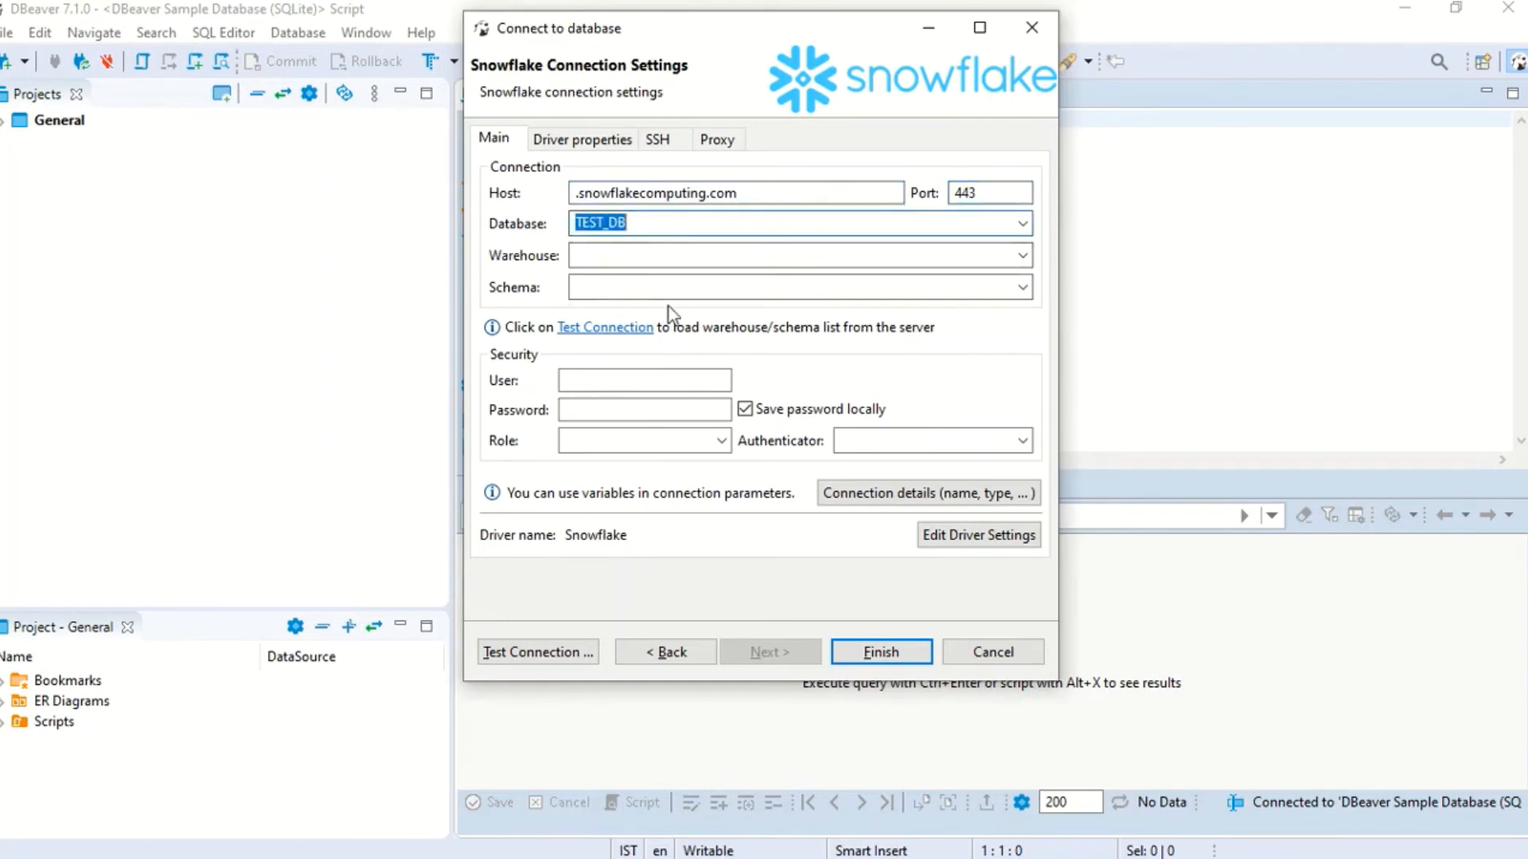
pyautogui.click(621, 379)
pyautogui.click(593, 411)
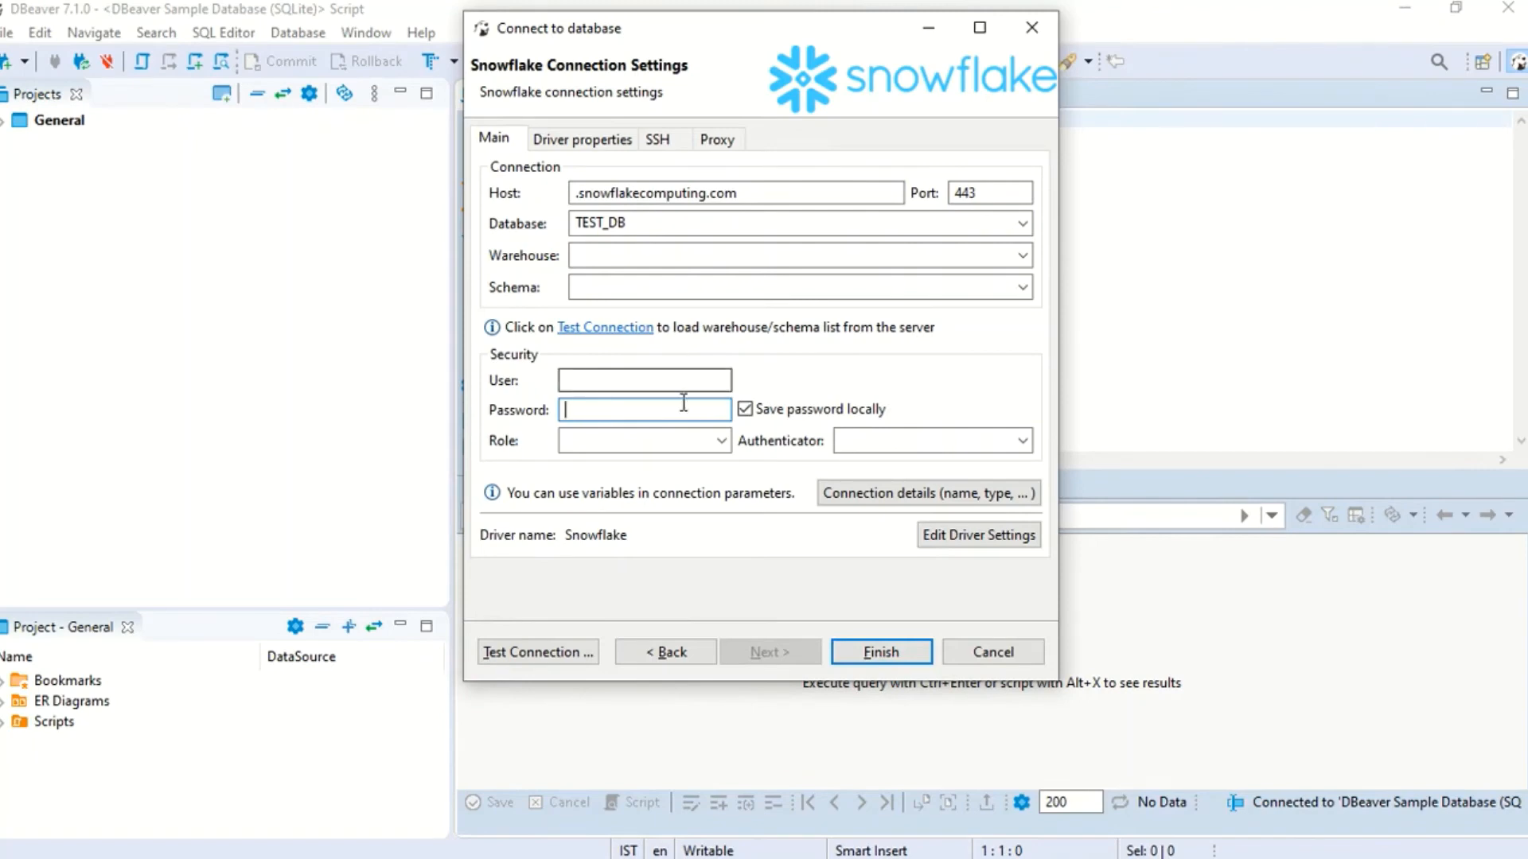
pyautogui.click(629, 380)
pyautogui.click(620, 410)
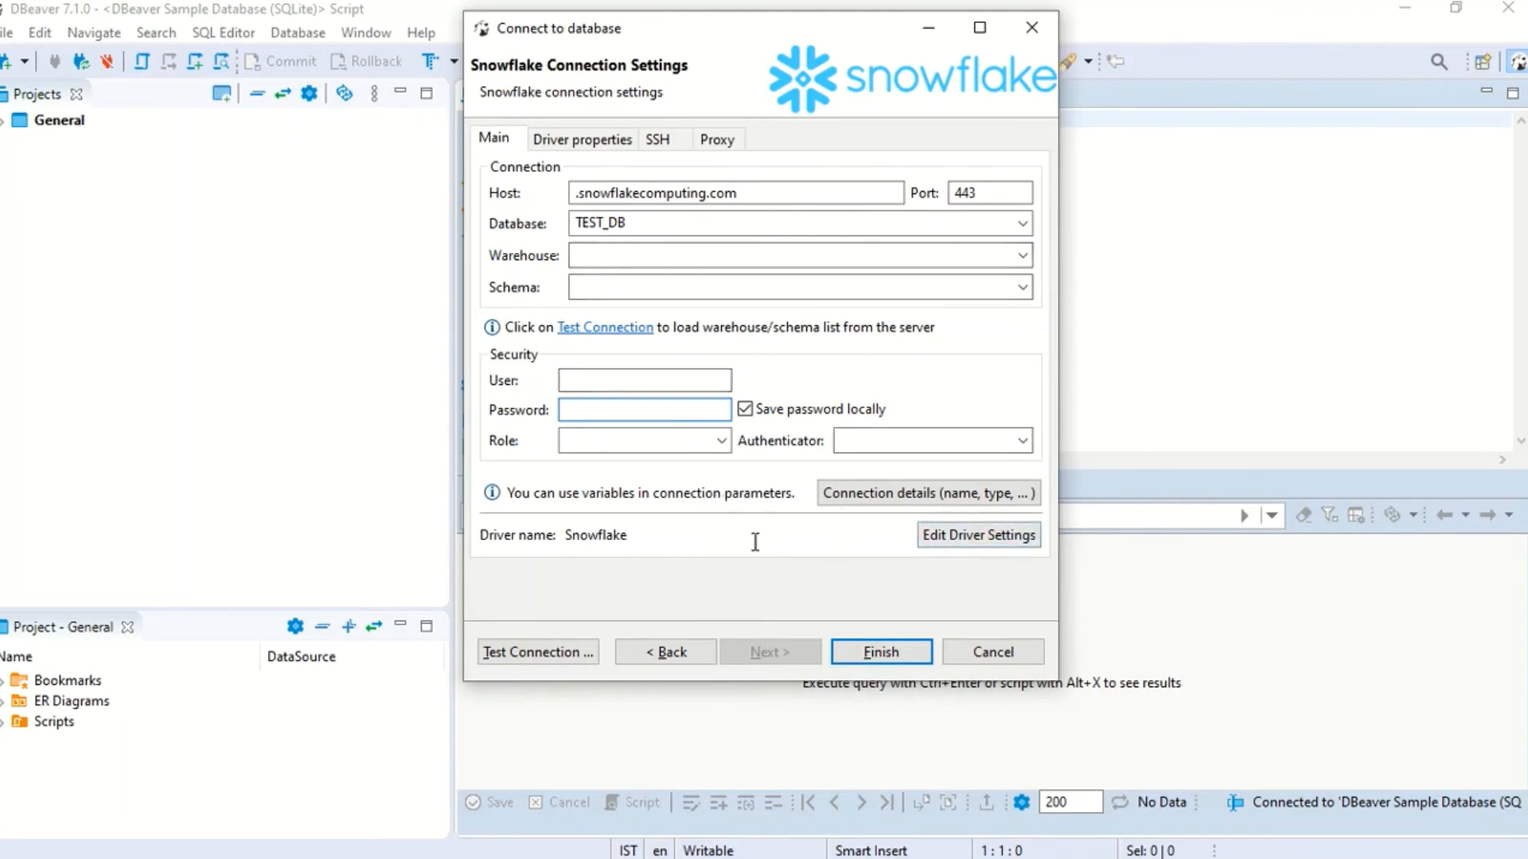
pyautogui.moveTo(568, 535); pyautogui.dragTo(625, 535)
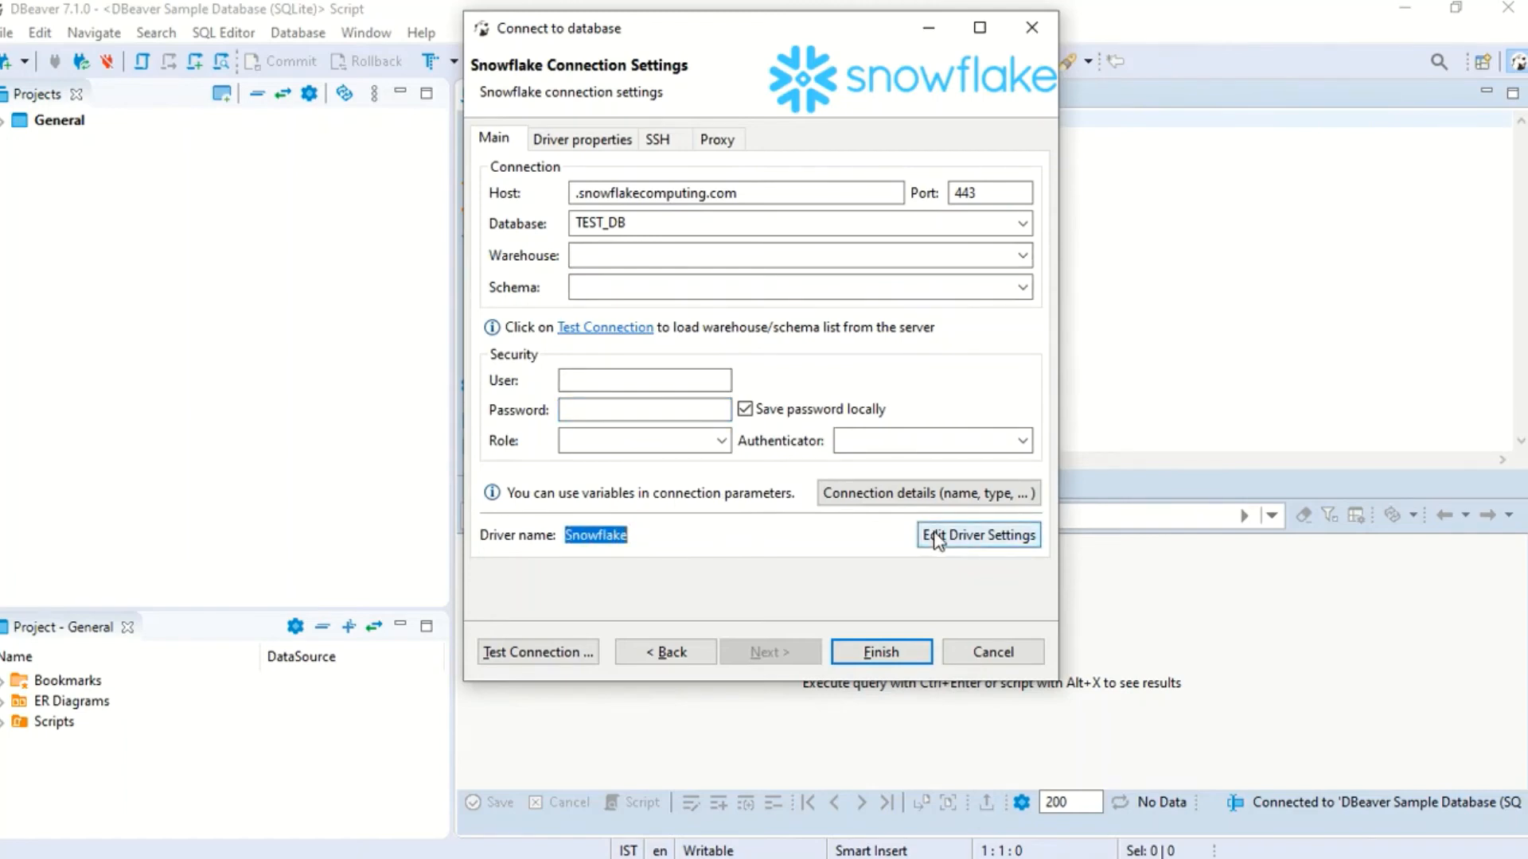
# View the driver properties of the new Snowflake connection, and cancel its creation
pyautogui.click(561, 142)
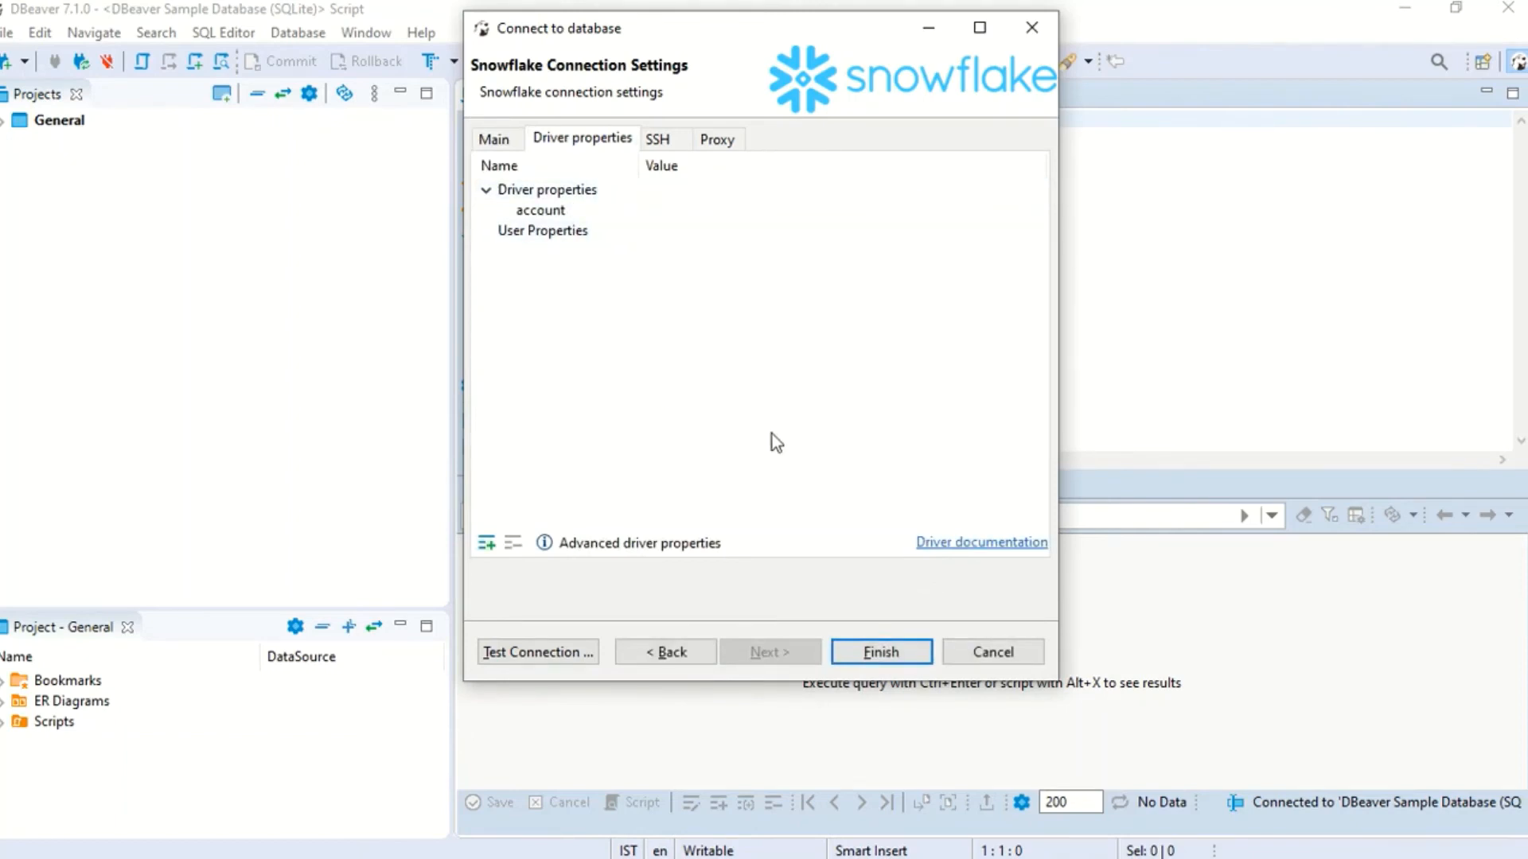
pyautogui.click(501, 144)
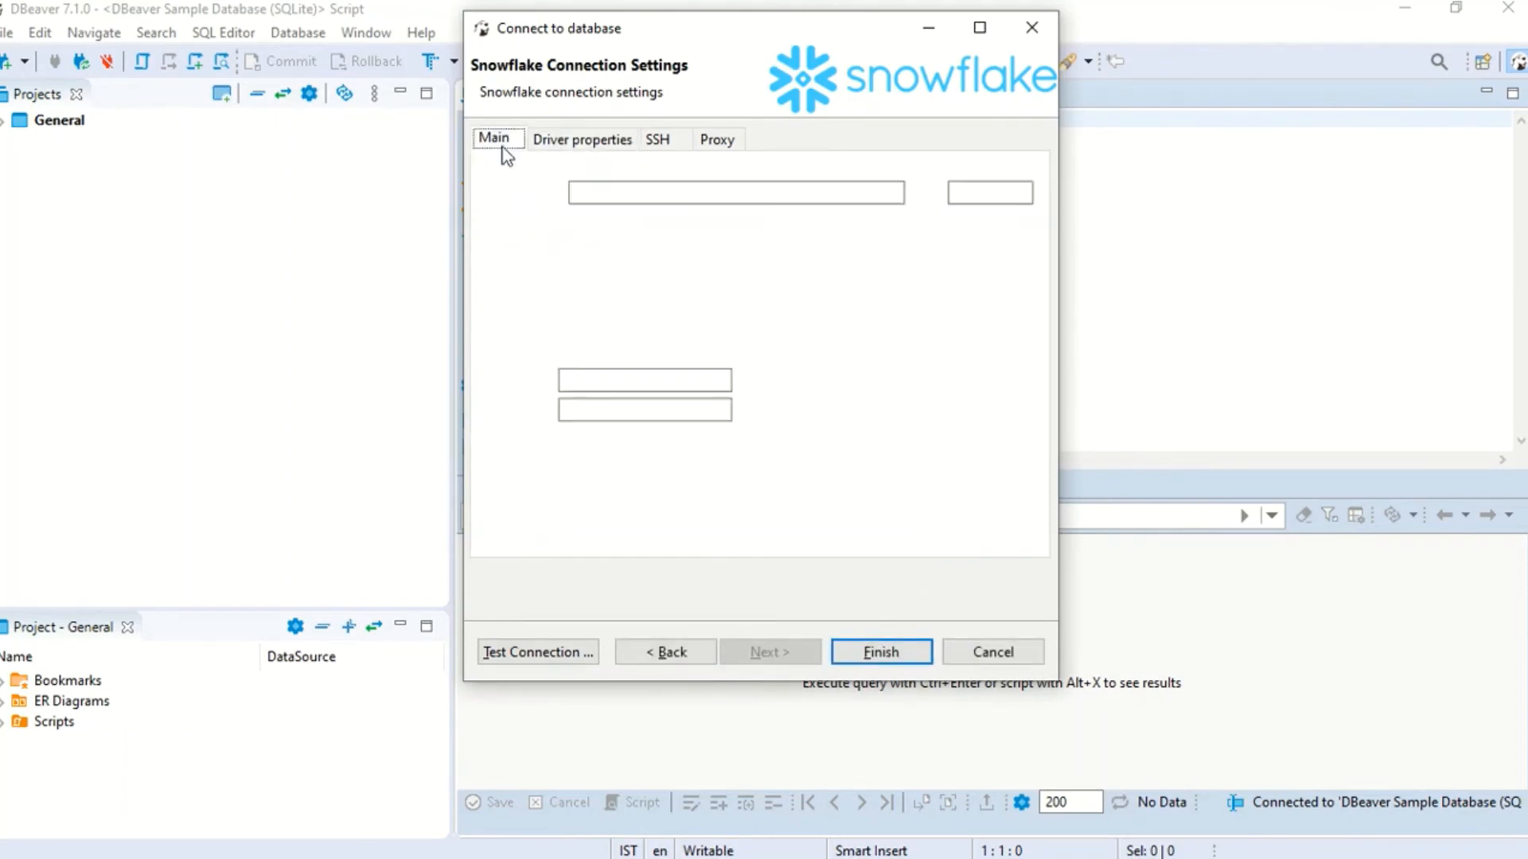
pyautogui.click(992, 650)
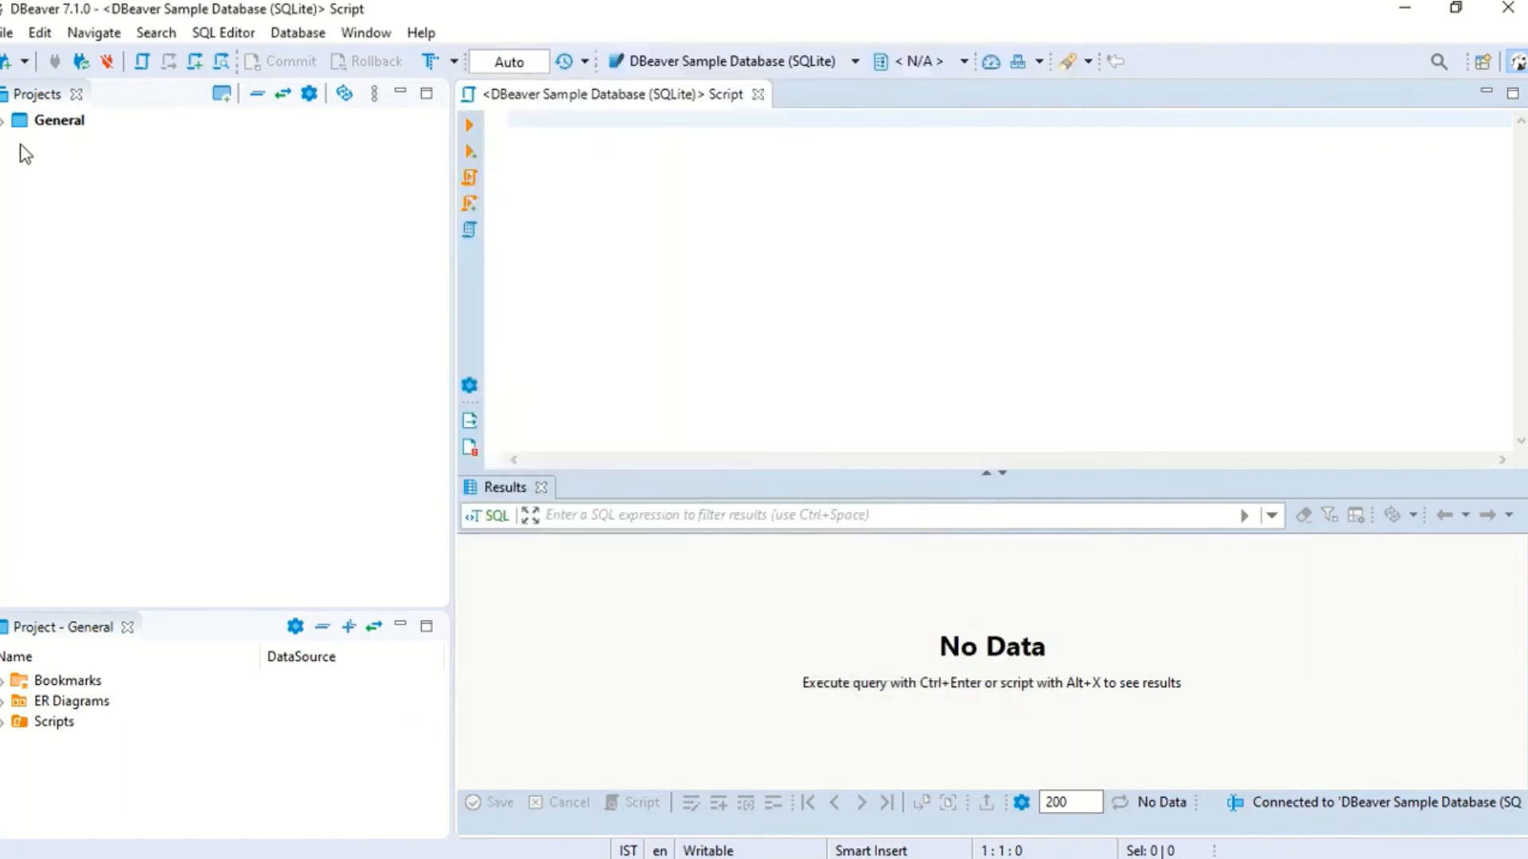
# Open the settings of the existing TEST_DB connection in the General project, and check its host, user and password fields
pyautogui.click(3, 120)
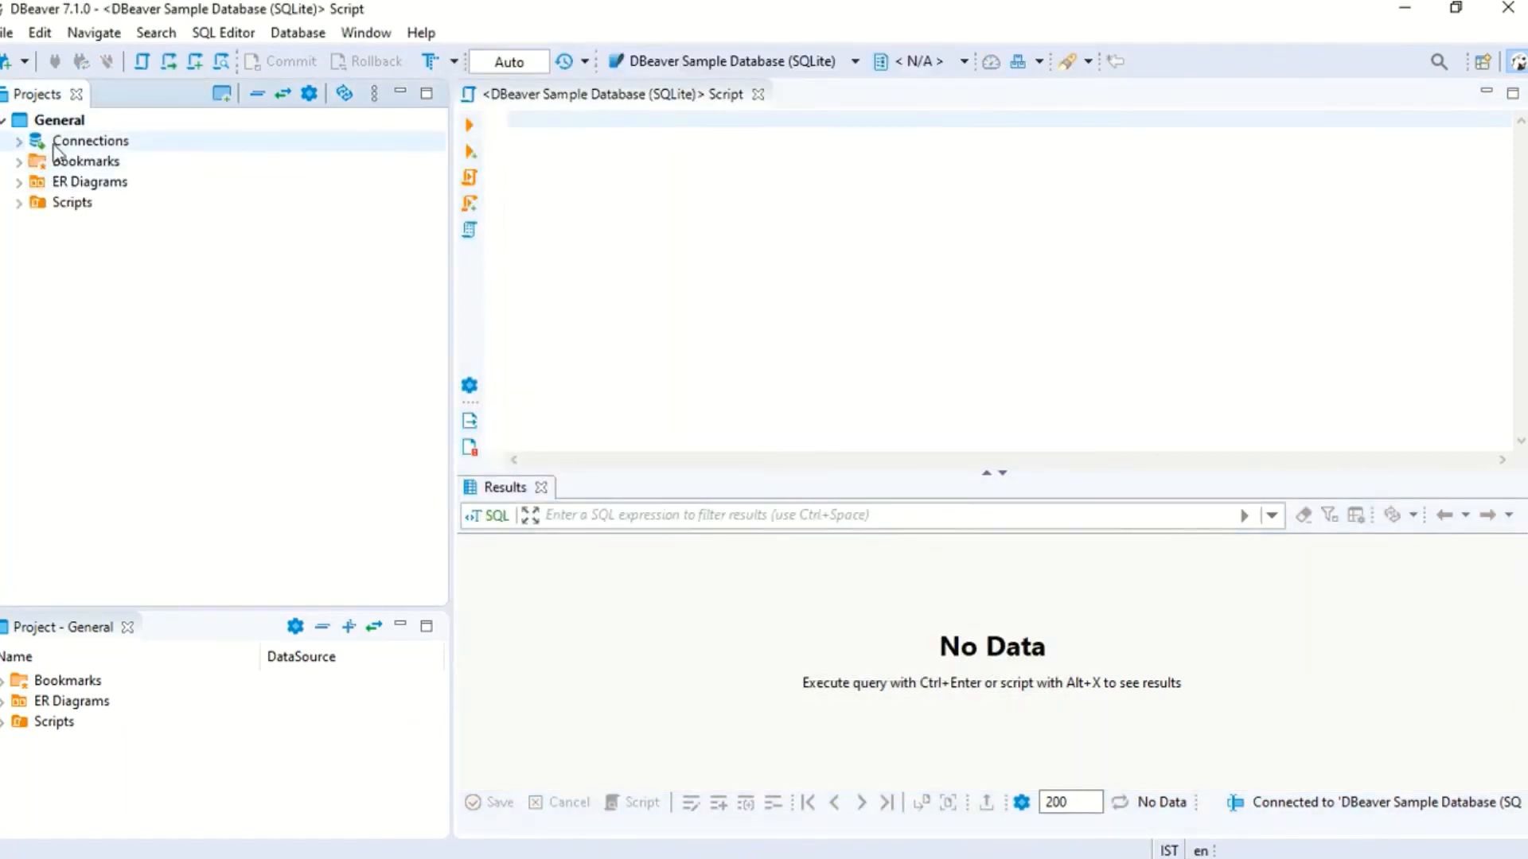
pyautogui.click(19, 141)
pyautogui.click(94, 186)
pyautogui.rightClick(96, 191)
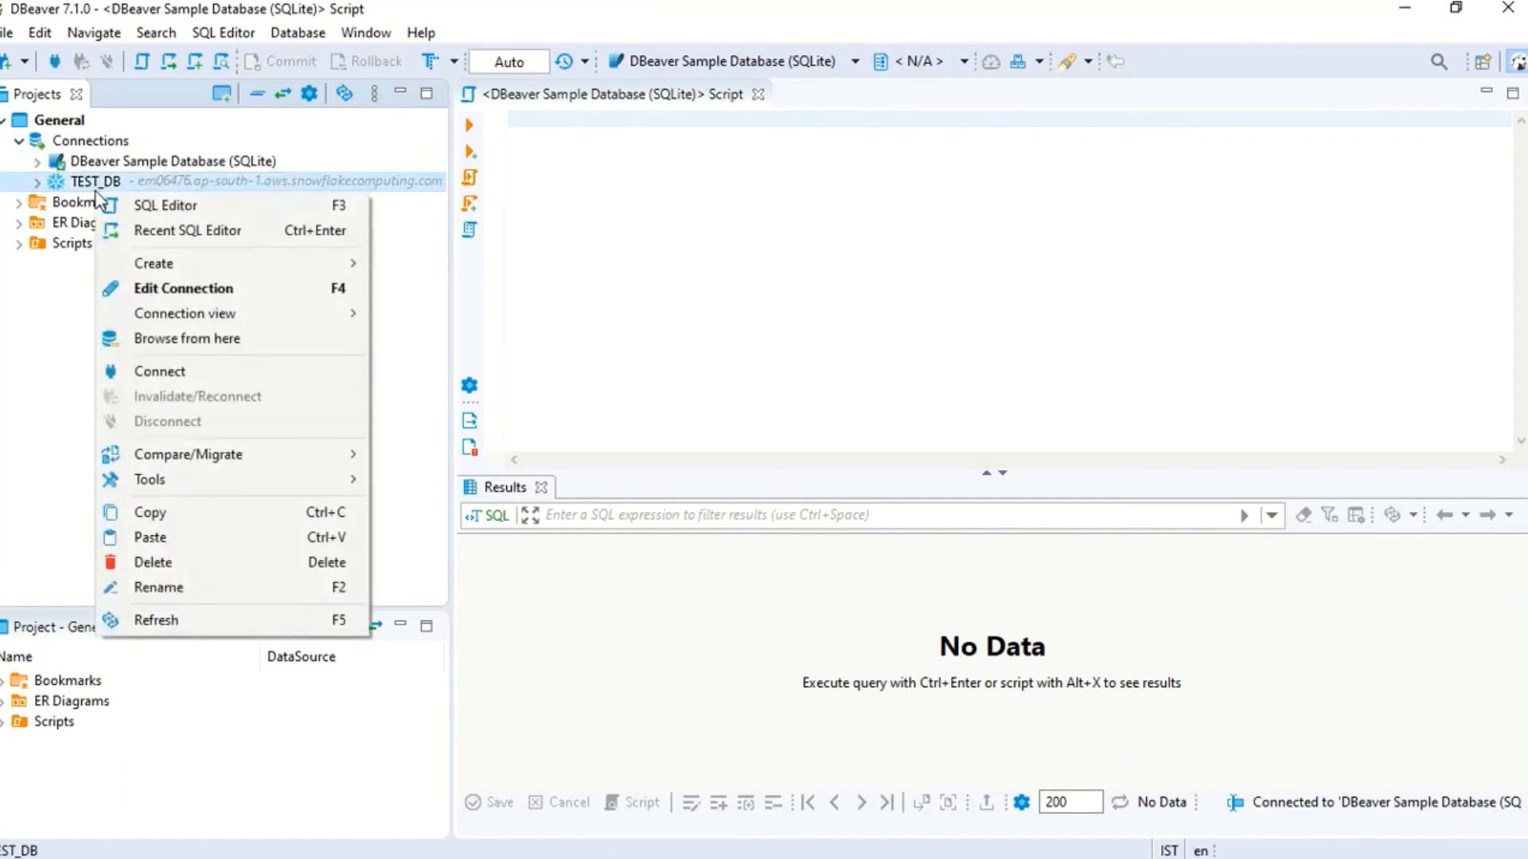
pyautogui.click(319, 288)
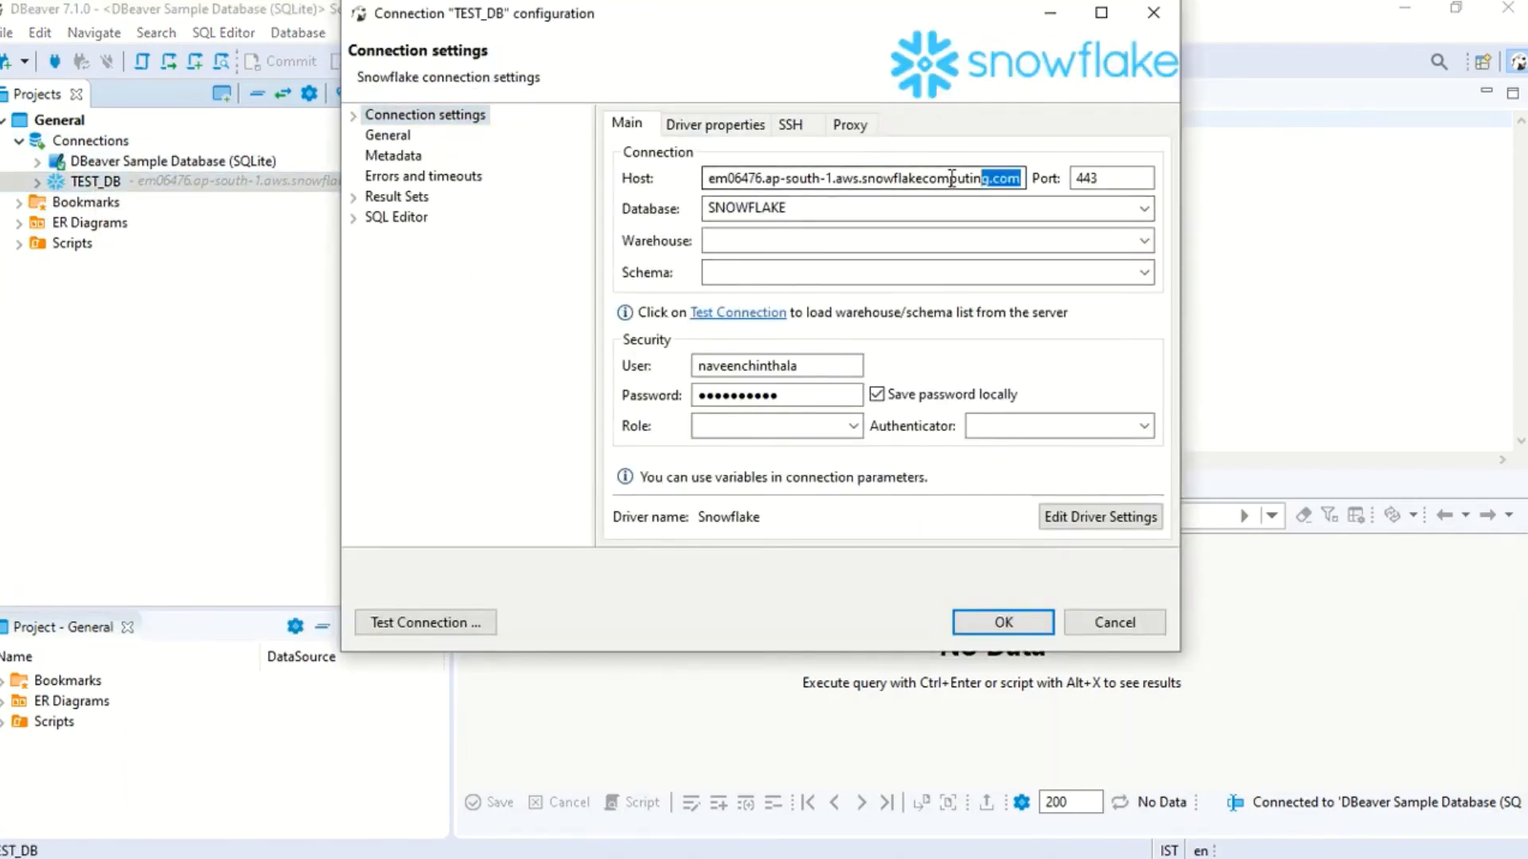
pyautogui.doubleClick(846, 370)
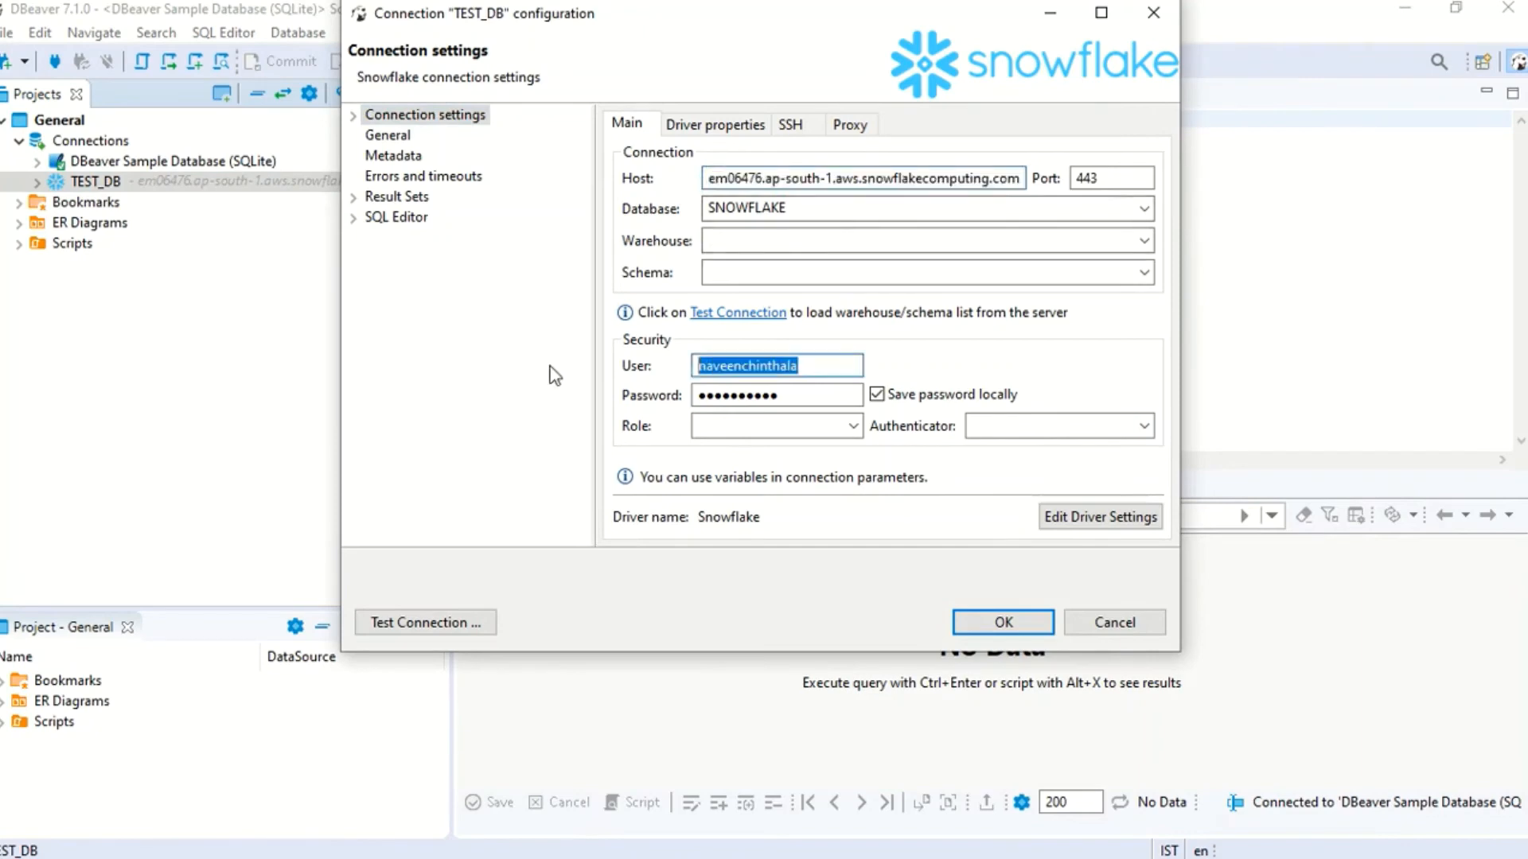
pyautogui.press('Tab')
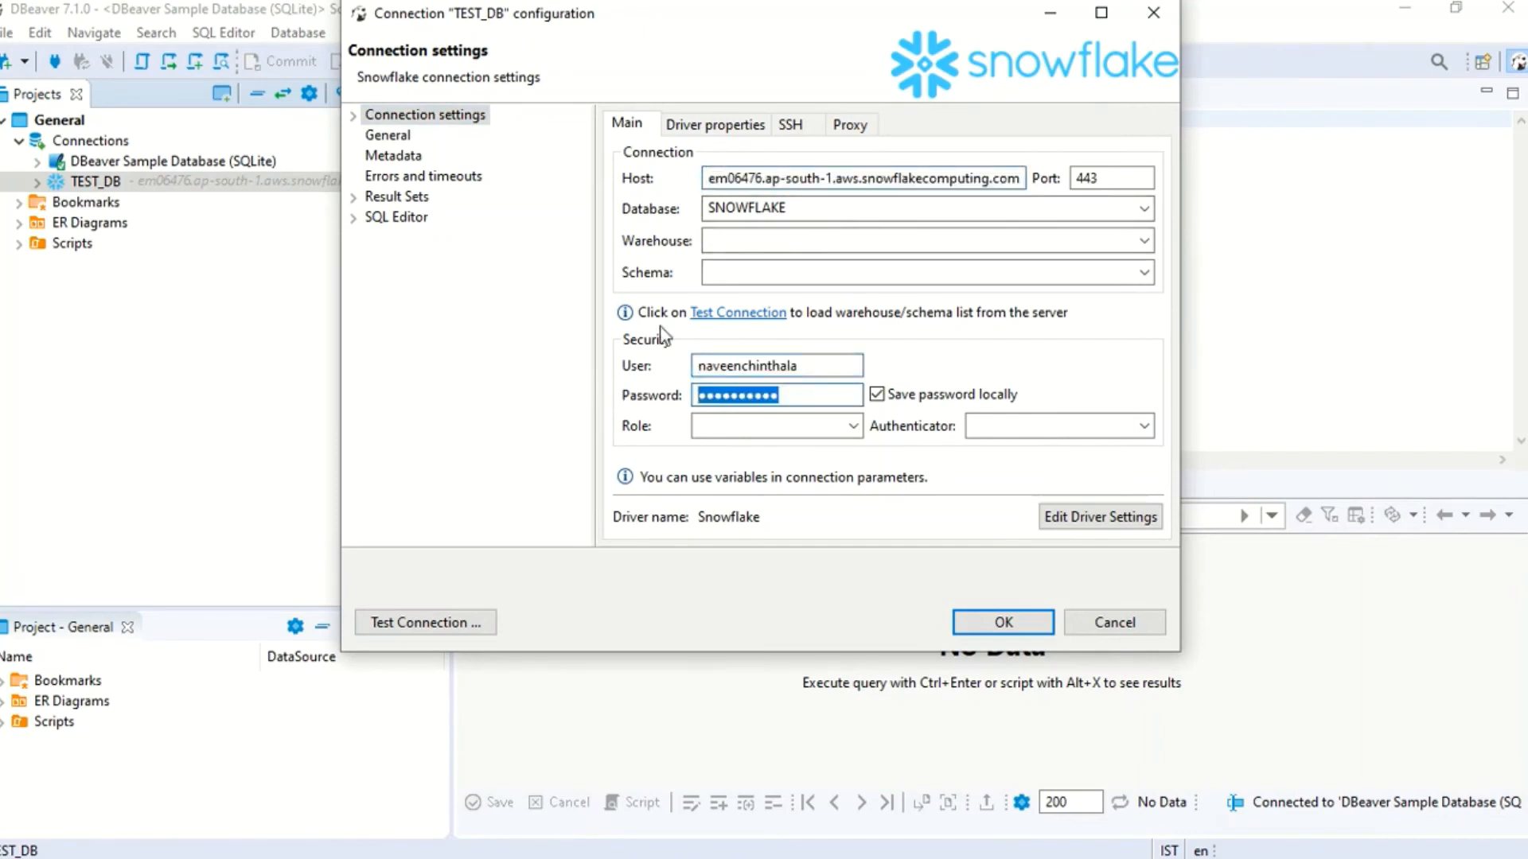
# Test the TEST_DB connection, dismiss the test report and accept the connection settings
pyautogui.click(416, 627)
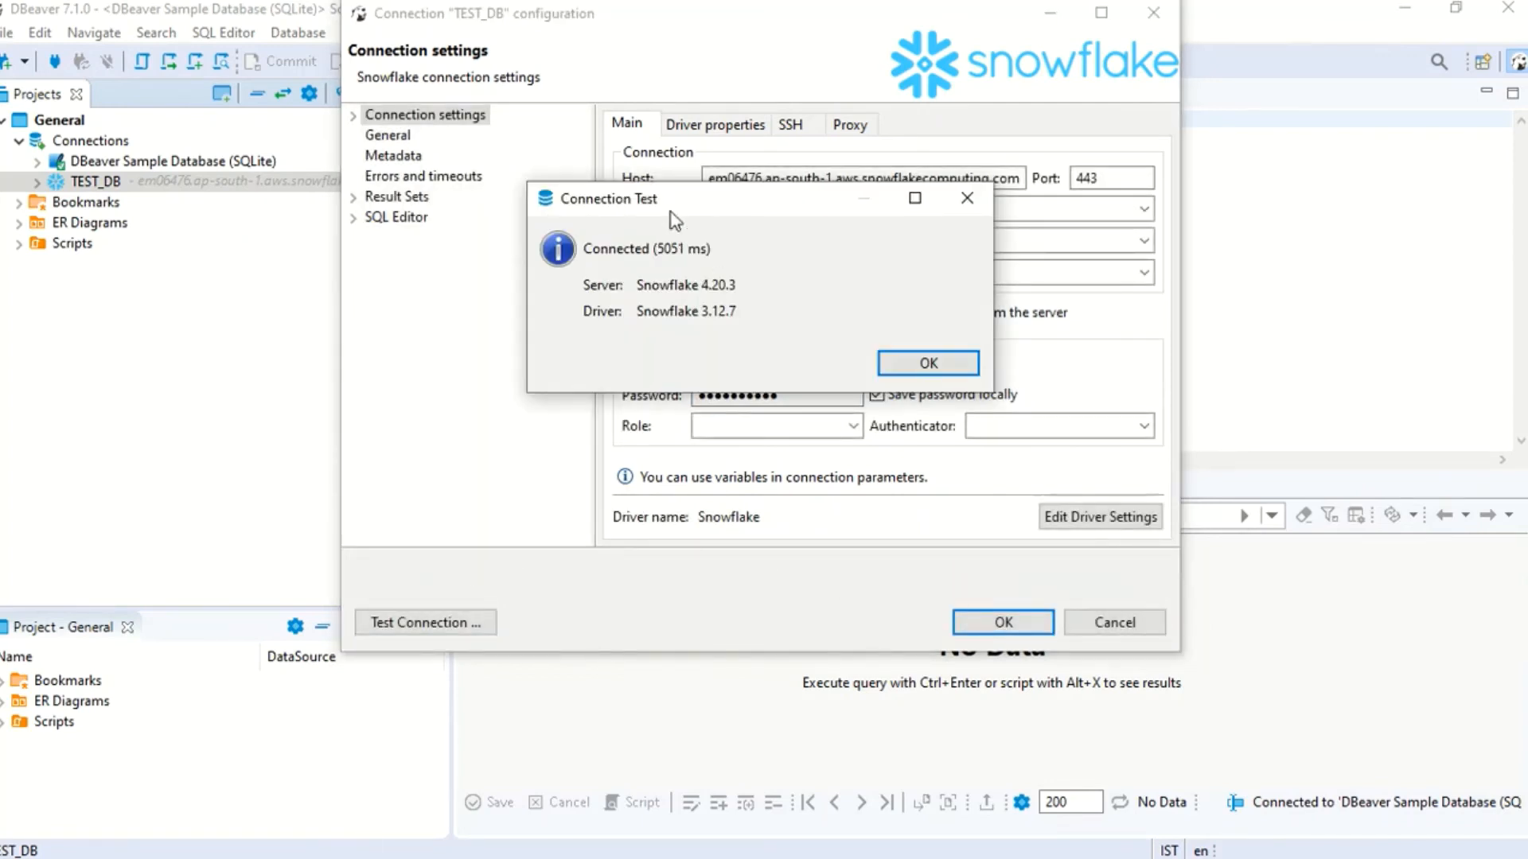
pyautogui.moveTo(670, 212); pyautogui.dragTo(734, 199)
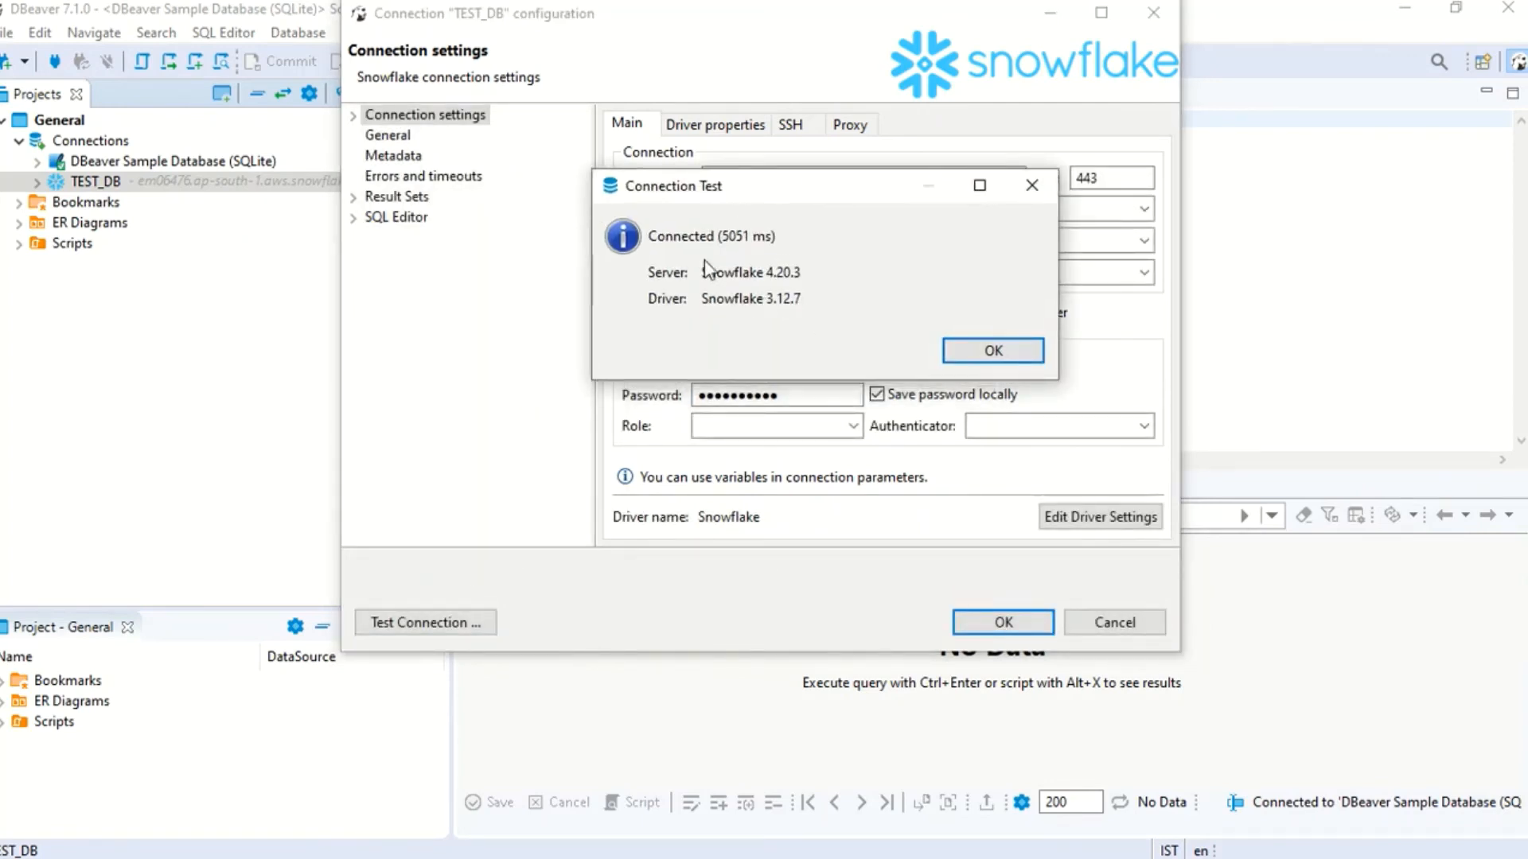
pyautogui.click(997, 353)
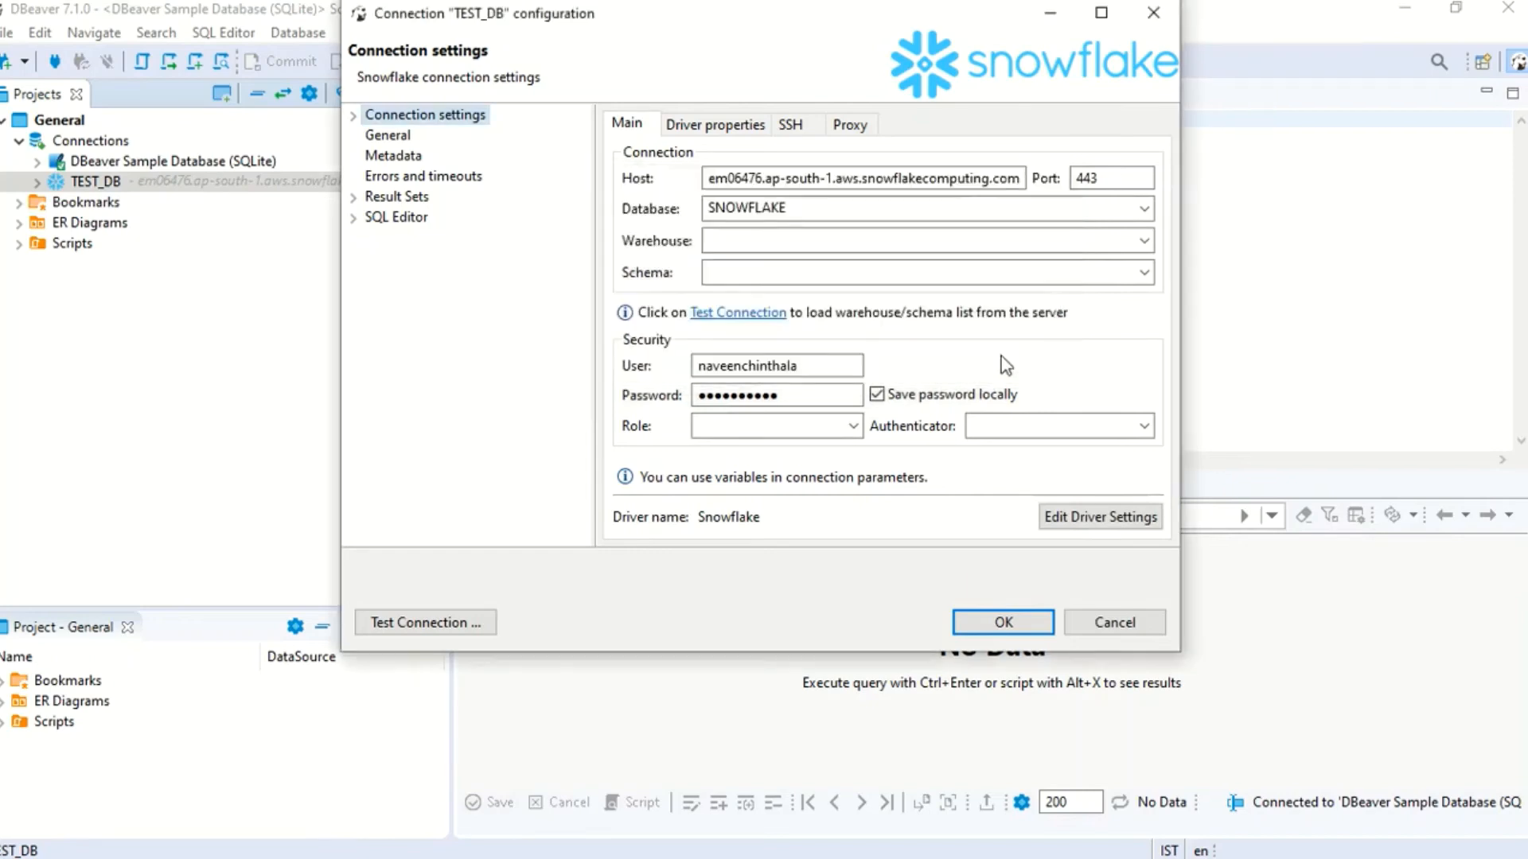
pyautogui.click(1026, 630)
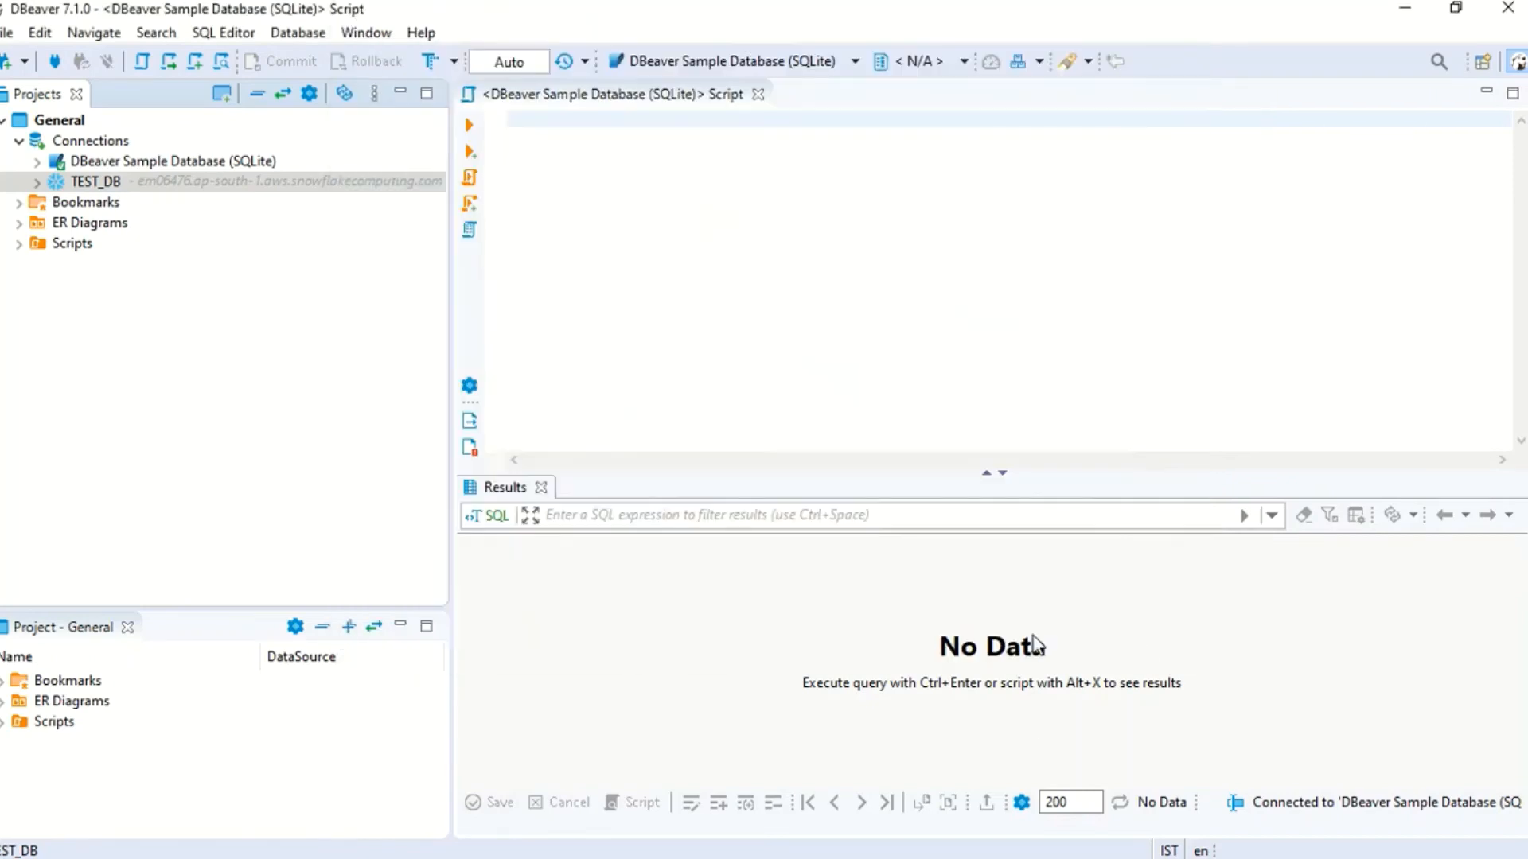
# Connect to TEST_DB, expand USDA_NUTRIENT_STDREF down to the tables of its PUBLIC schema, and select the WEIGHT table
pyautogui.click(37, 182)
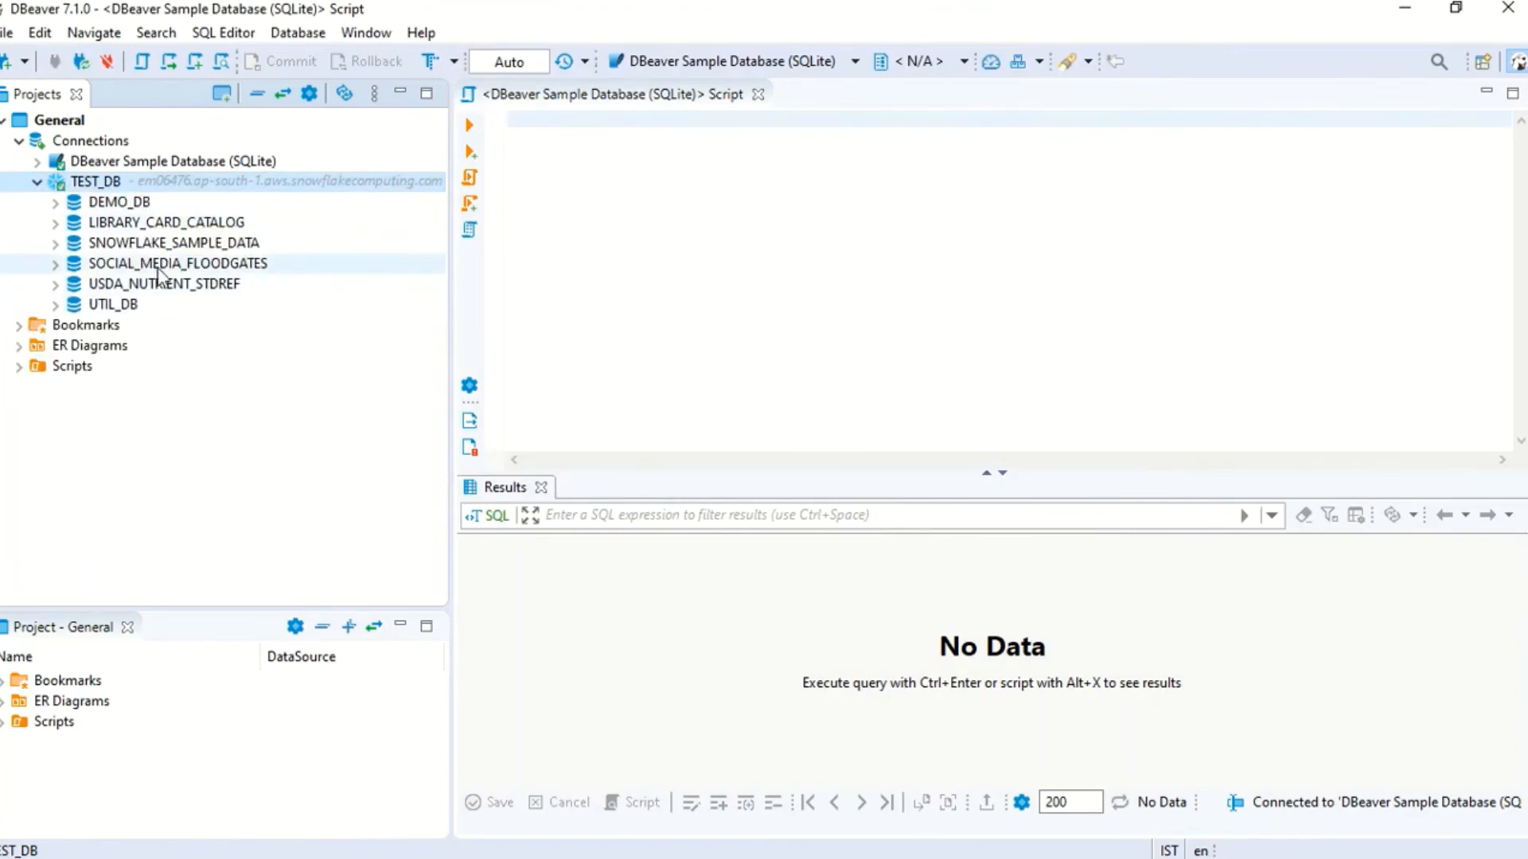
pyautogui.click(132, 303)
pyautogui.click(151, 284)
pyautogui.click(175, 267)
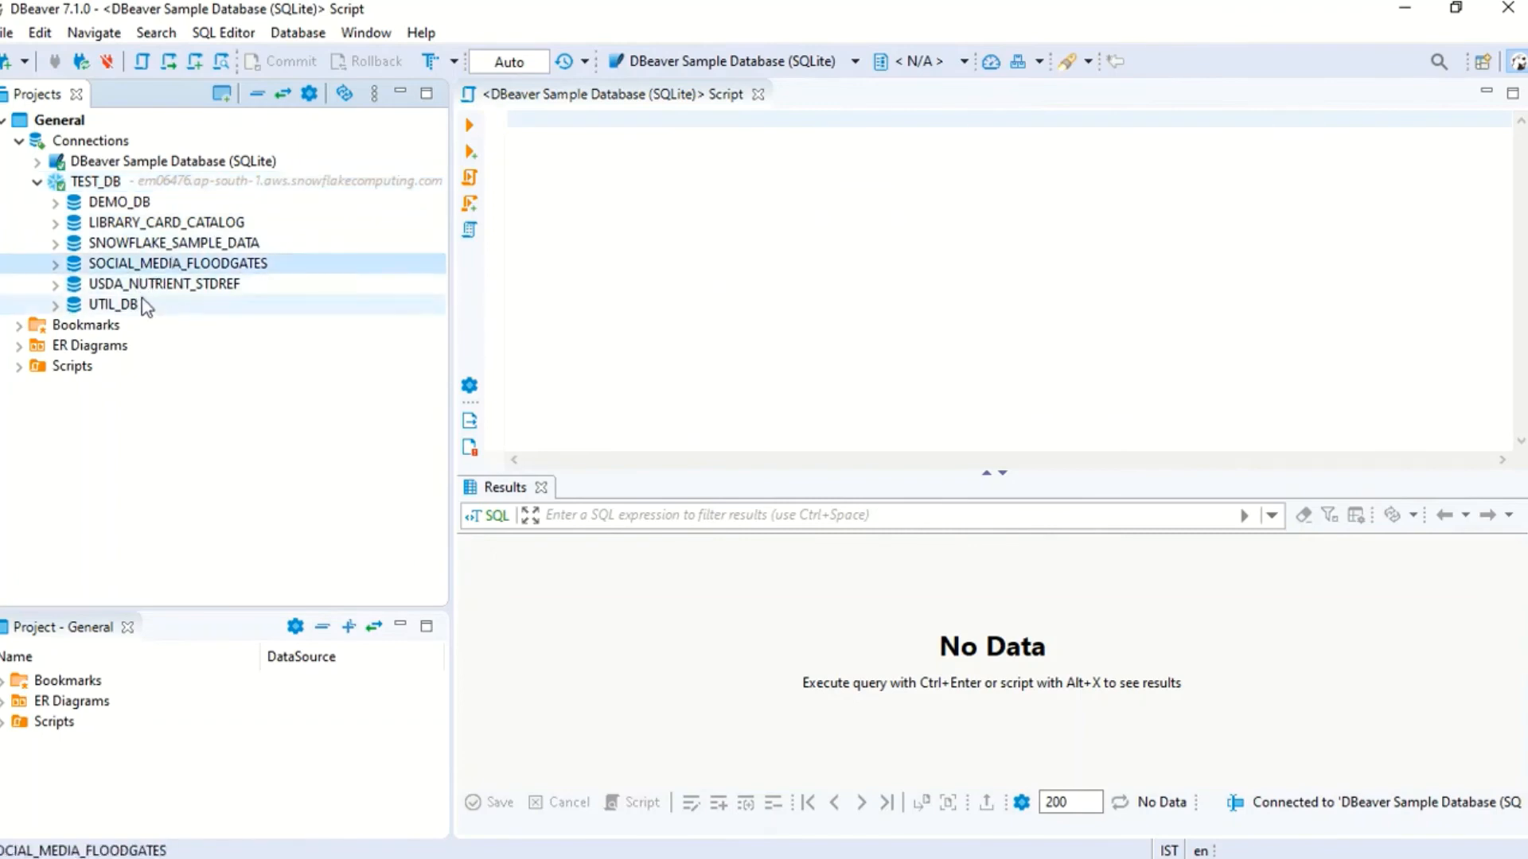
pyautogui.click(58, 285)
pyautogui.click(74, 326)
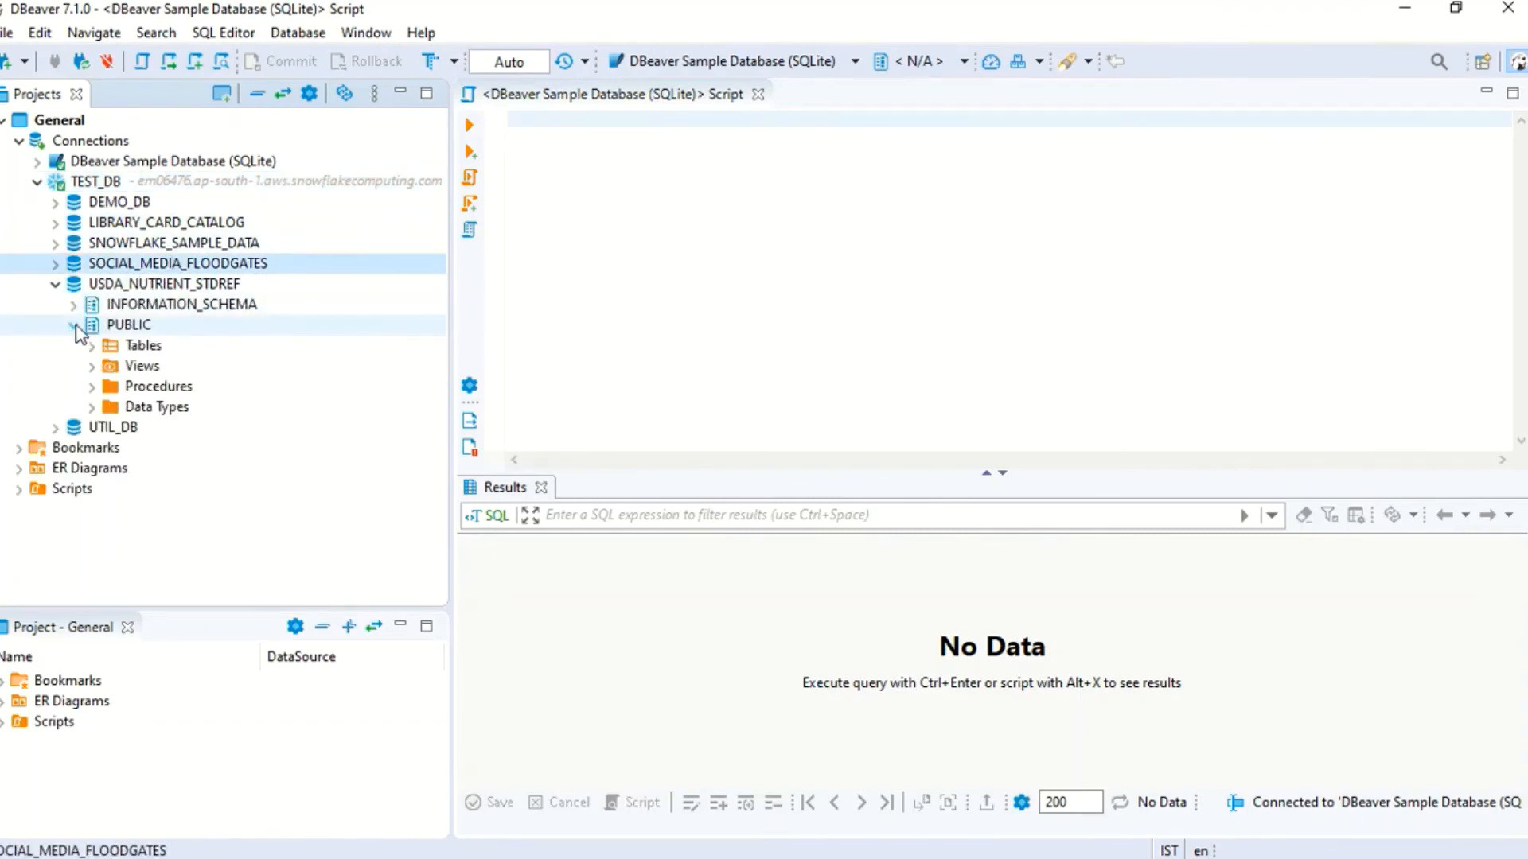
pyautogui.click(92, 345)
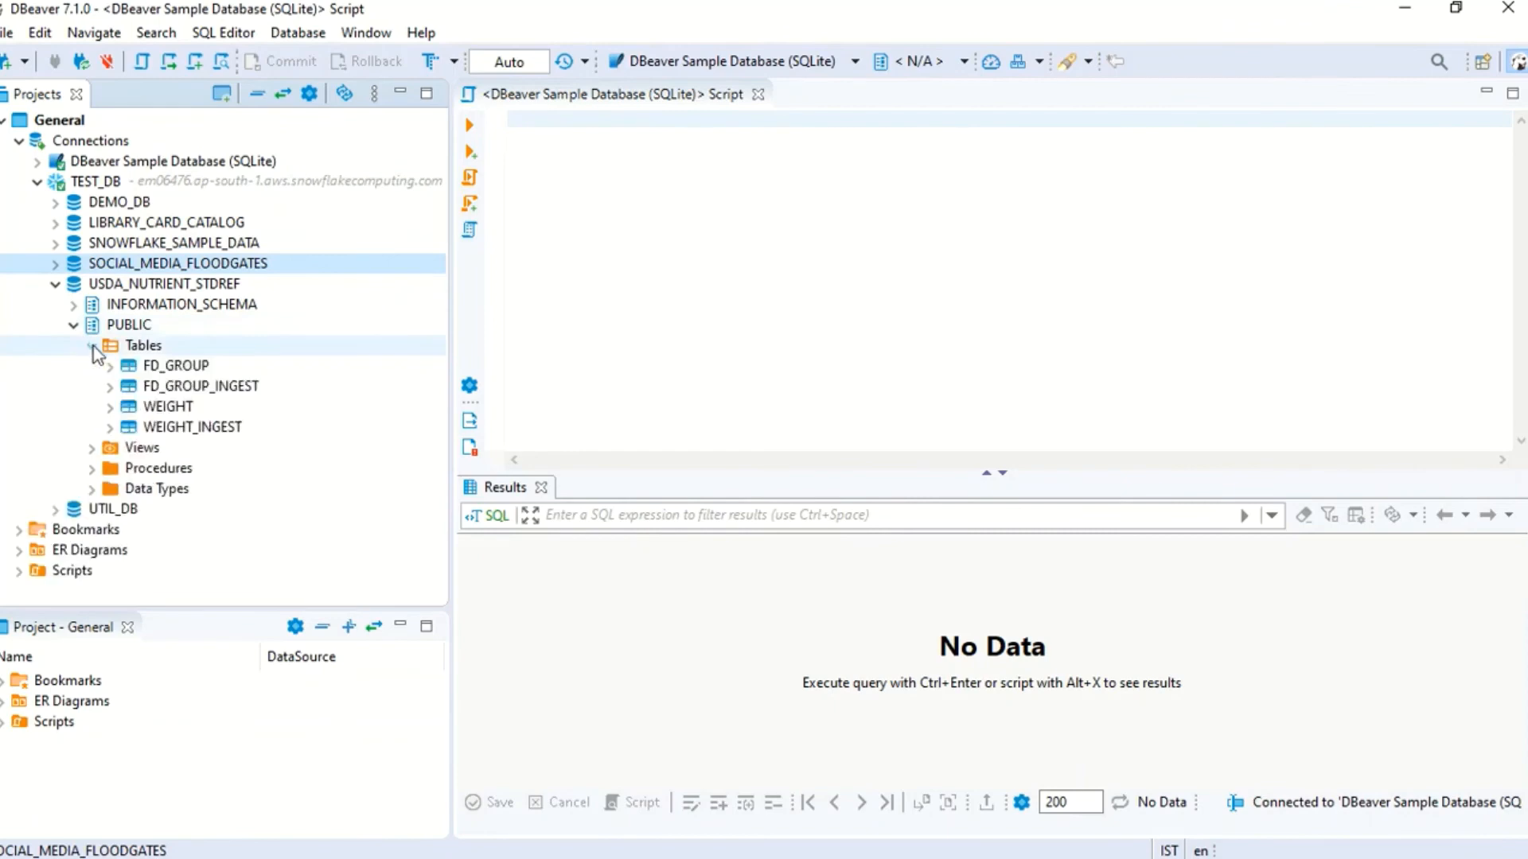
pyautogui.click(179, 406)
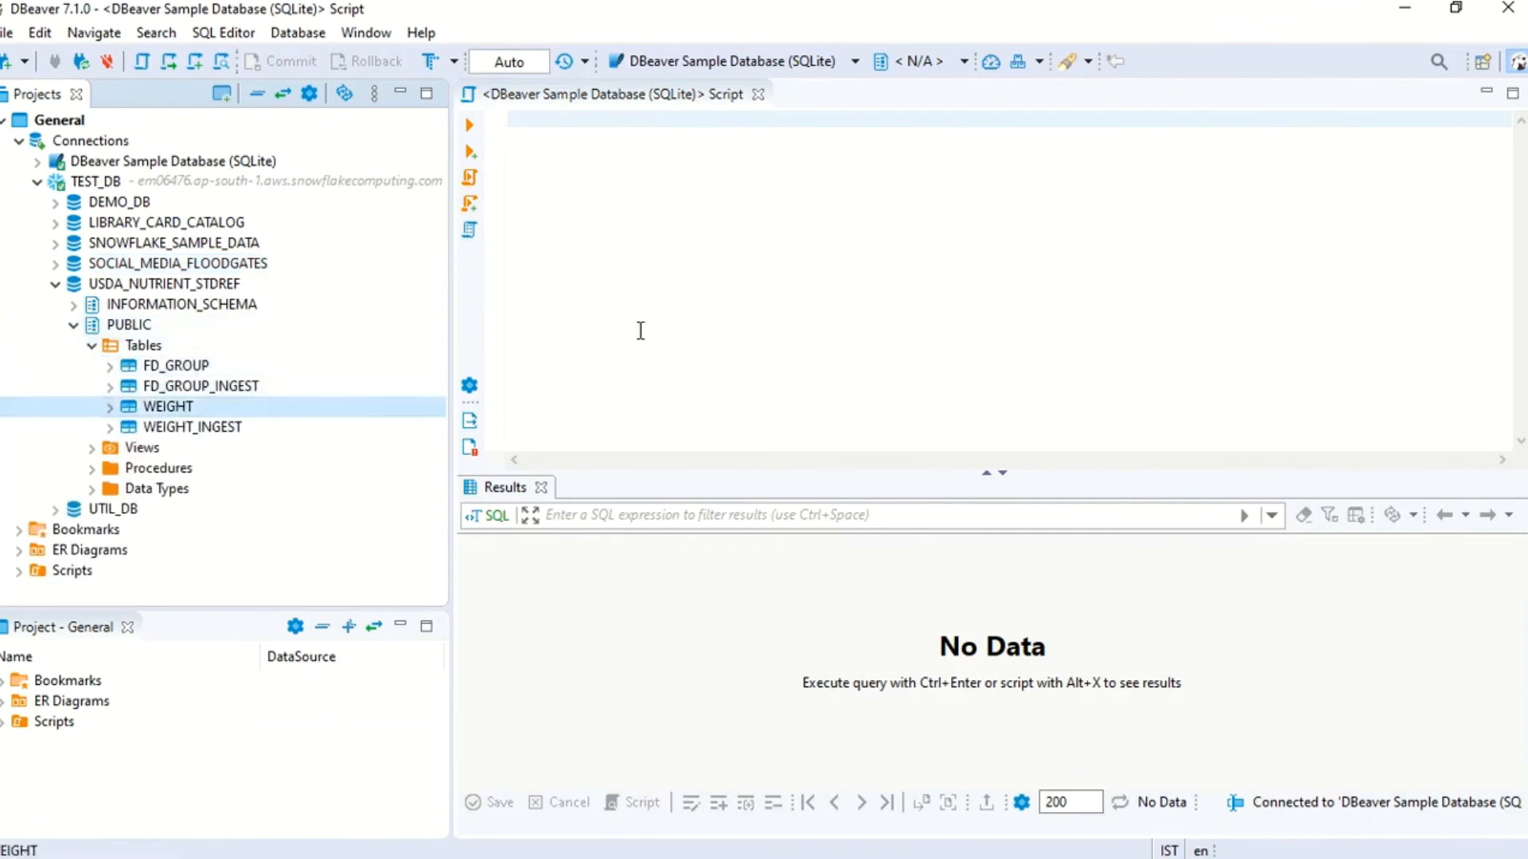
# Switch the open SQL script's active connection to TEST_DB
pyautogui.click(662, 196)
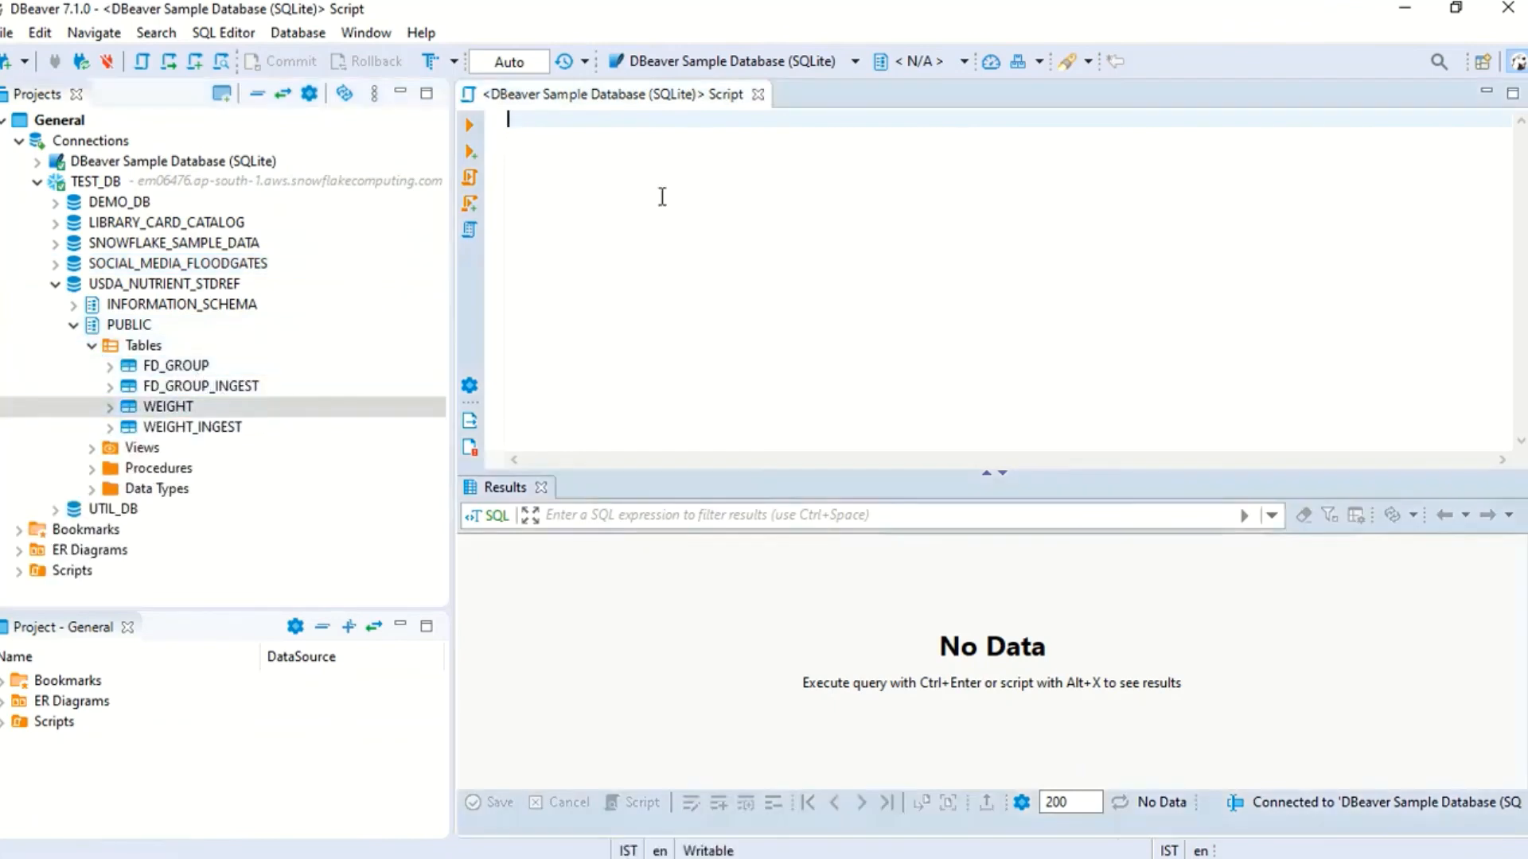
pyautogui.click(805, 64)
pyautogui.doubleClick(725, 104)
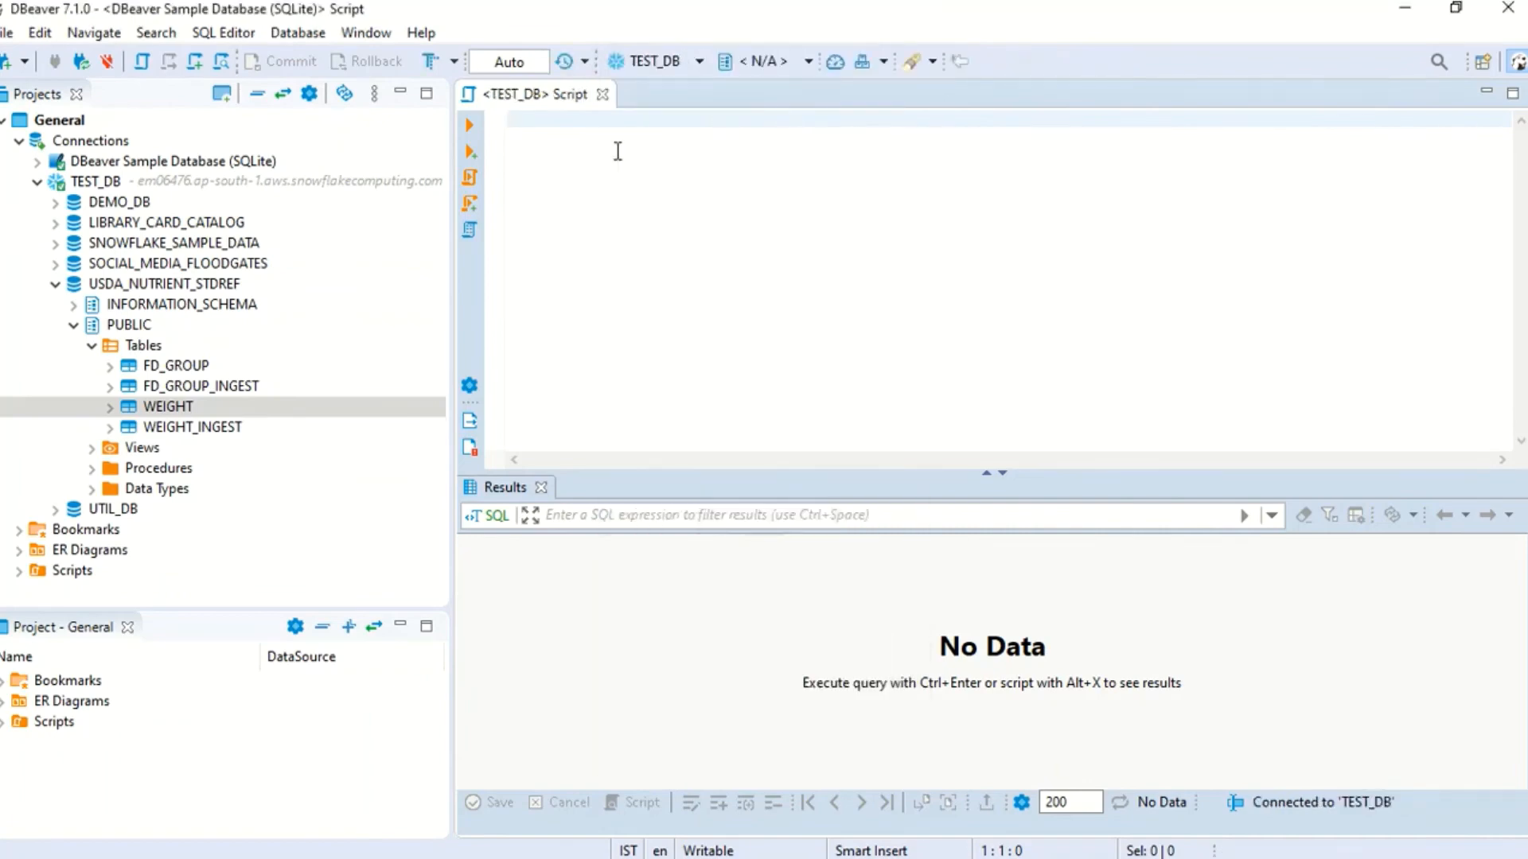
# Insert the WEIGHT table's qualified name into the script, complete it as SELECT * FROM USDA_NUTRIENT_STDREF."PUBLIC".WEIGHT, and run the query
pyautogui.moveTo(183, 406); pyautogui.dragTo(521, 131)
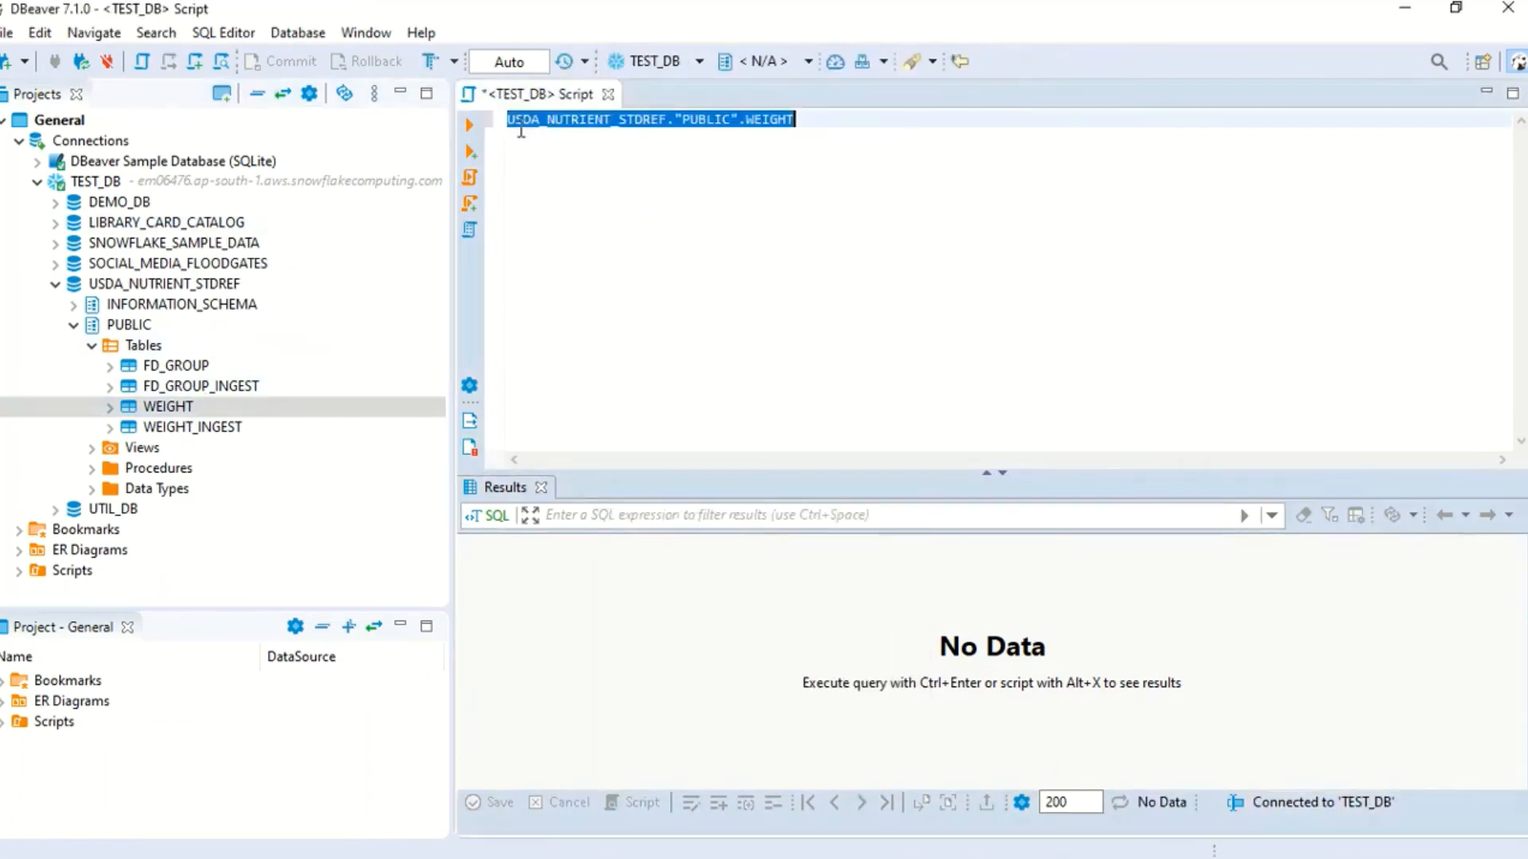
pyautogui.click(512, 120)
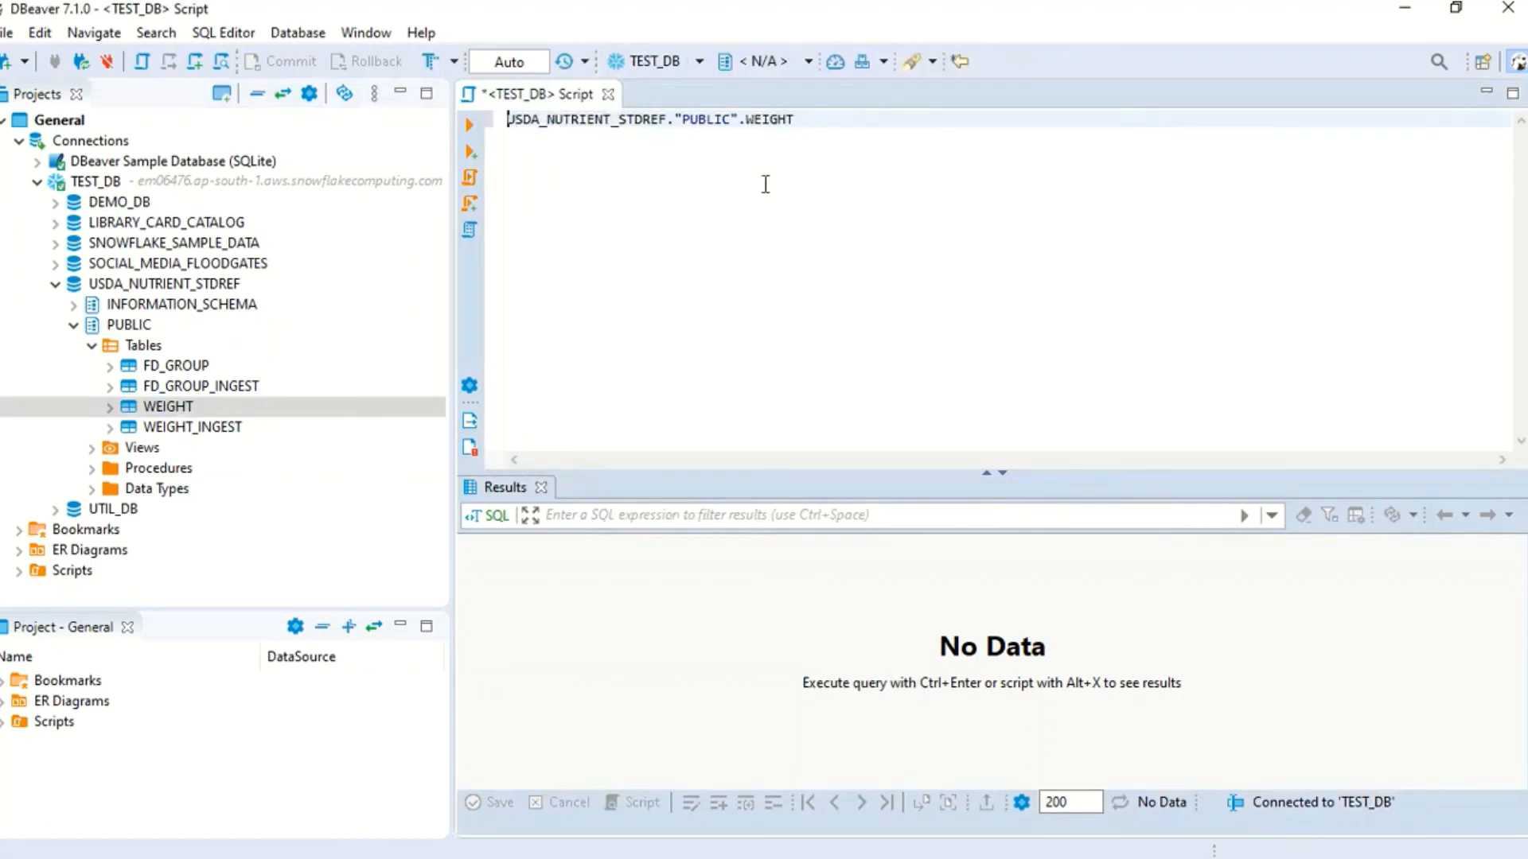
pyautogui.write('selec')
pyautogui.press('Return')
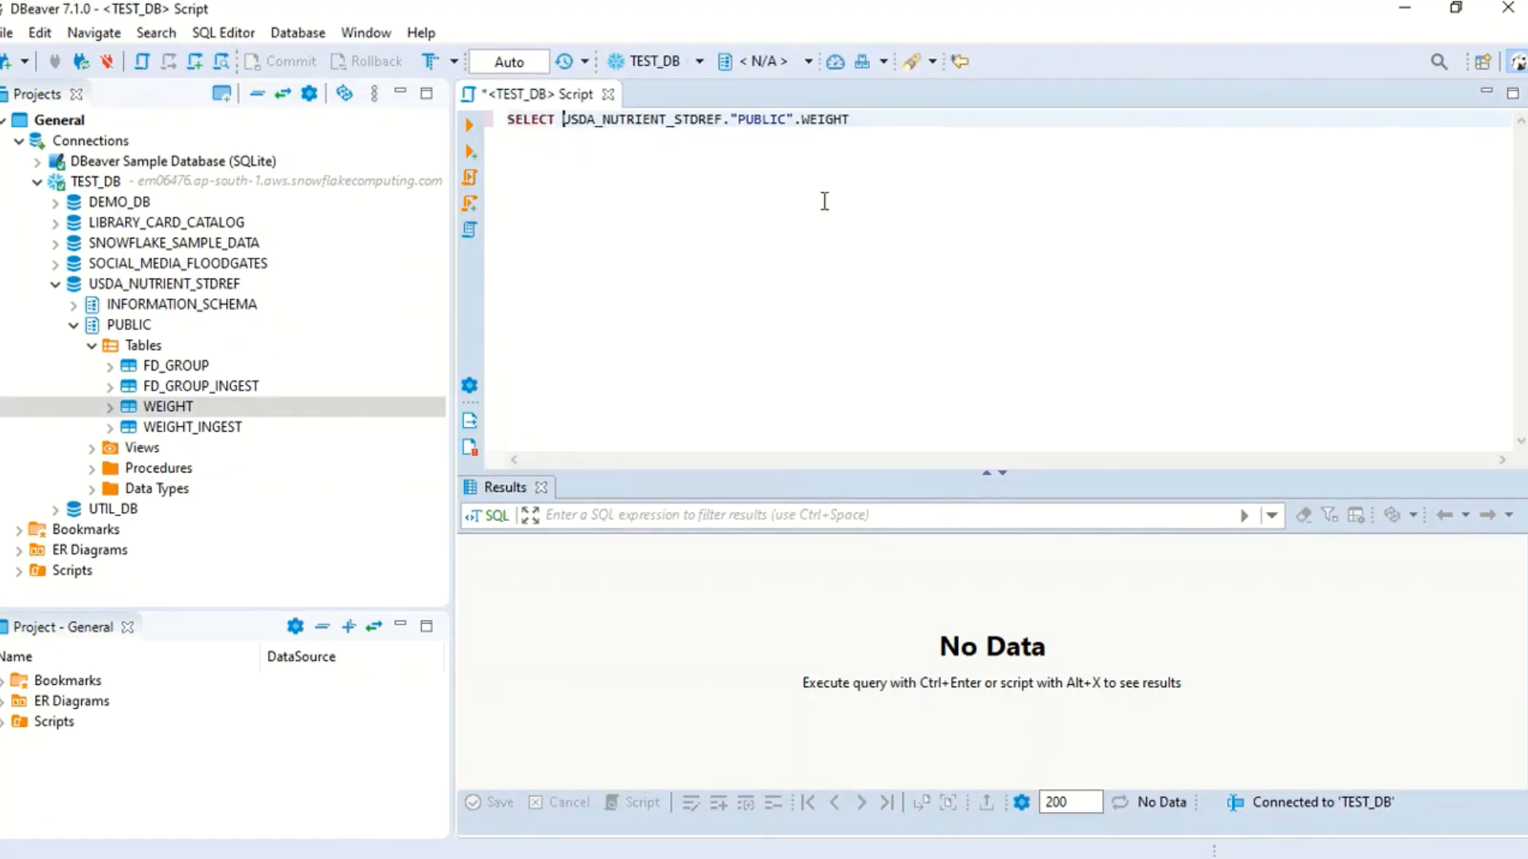
pyautogui.write('* fro')
pyautogui.press('Return')
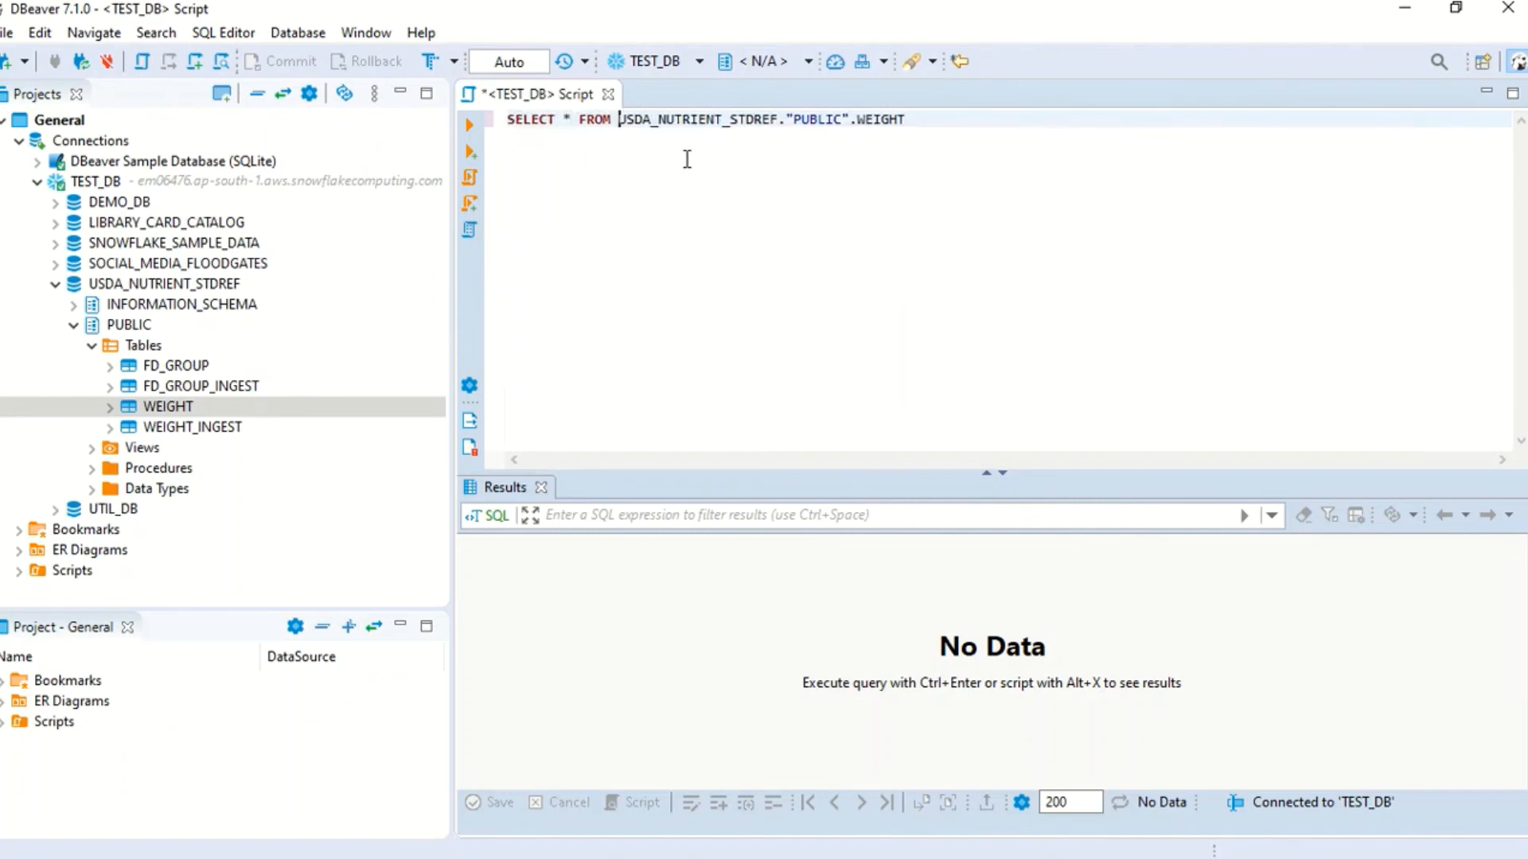
pyautogui.hotkey('ctrl', 'Return')
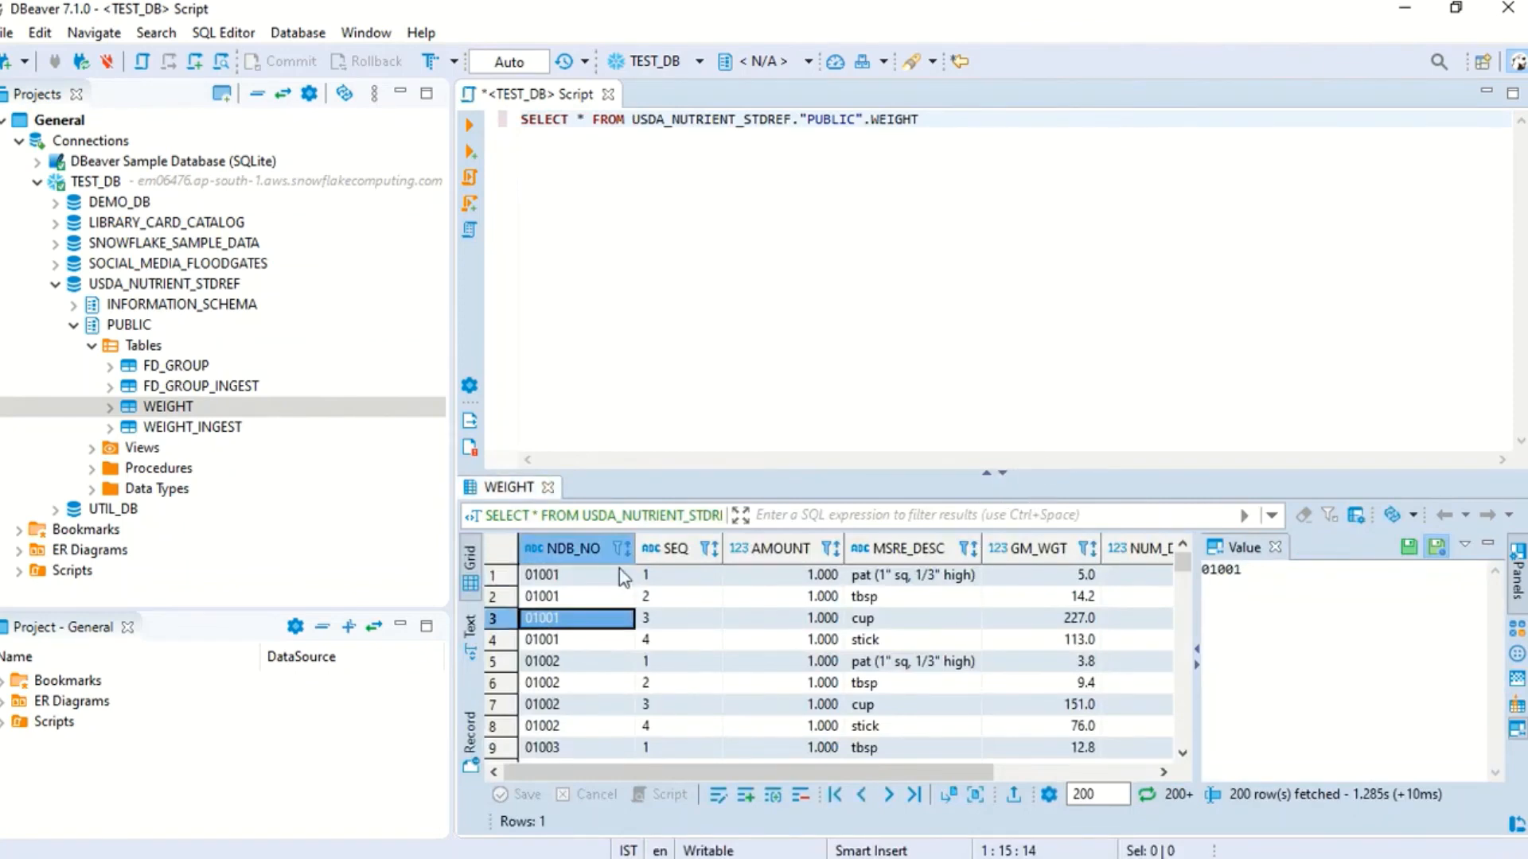
# Look through the WEIGHT query results and the row fetch size, going past row 200 to load more rows
pyautogui.moveTo(816, 756); pyautogui.dragTo(1060, 780)
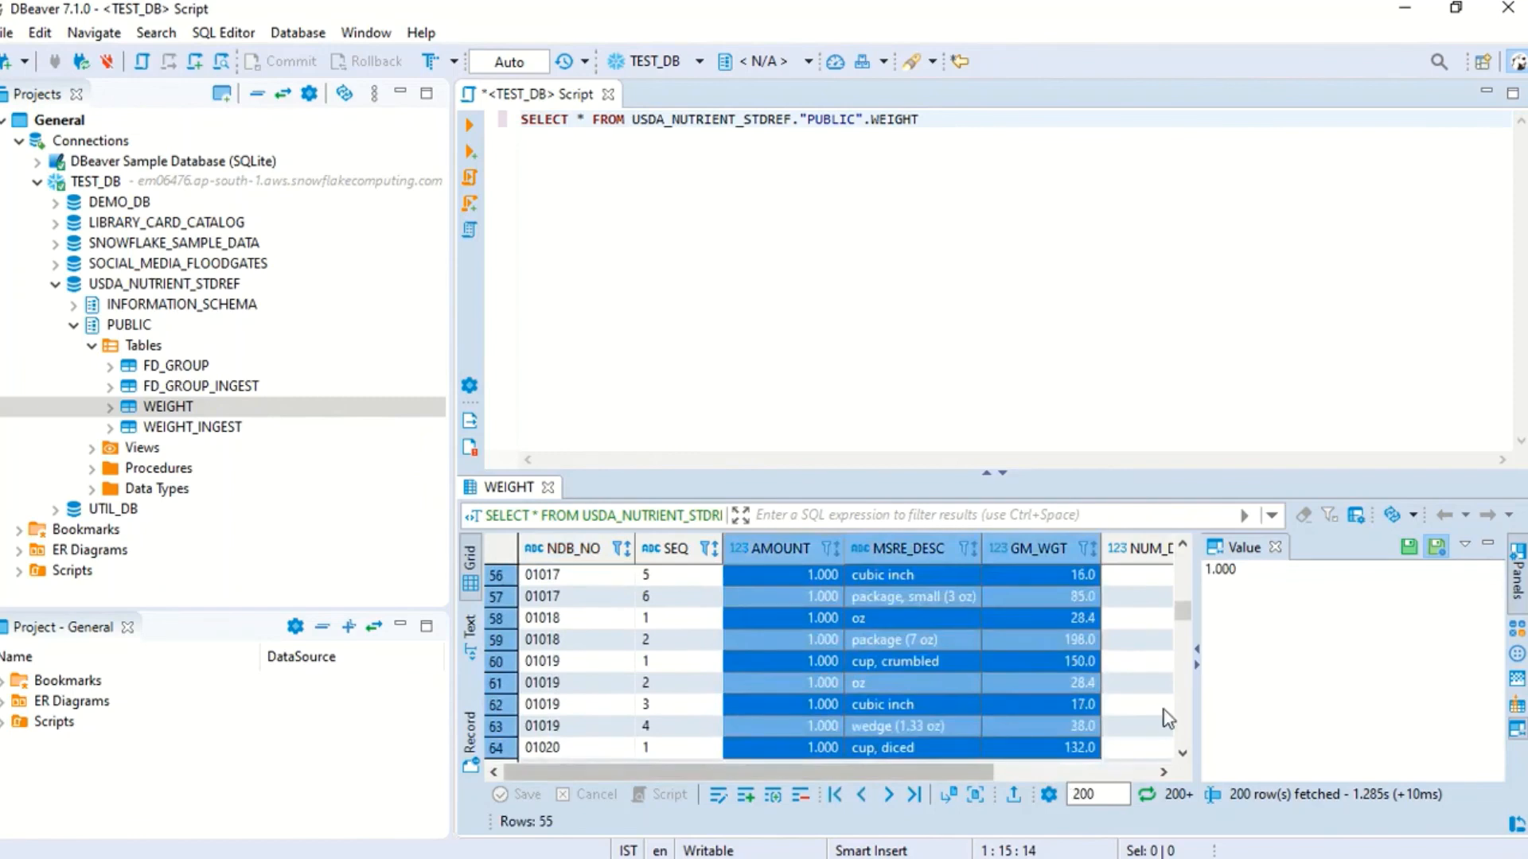
pyautogui.moveTo(1181, 623); pyautogui.dragTo(1180, 562)
pyautogui.click(657, 639)
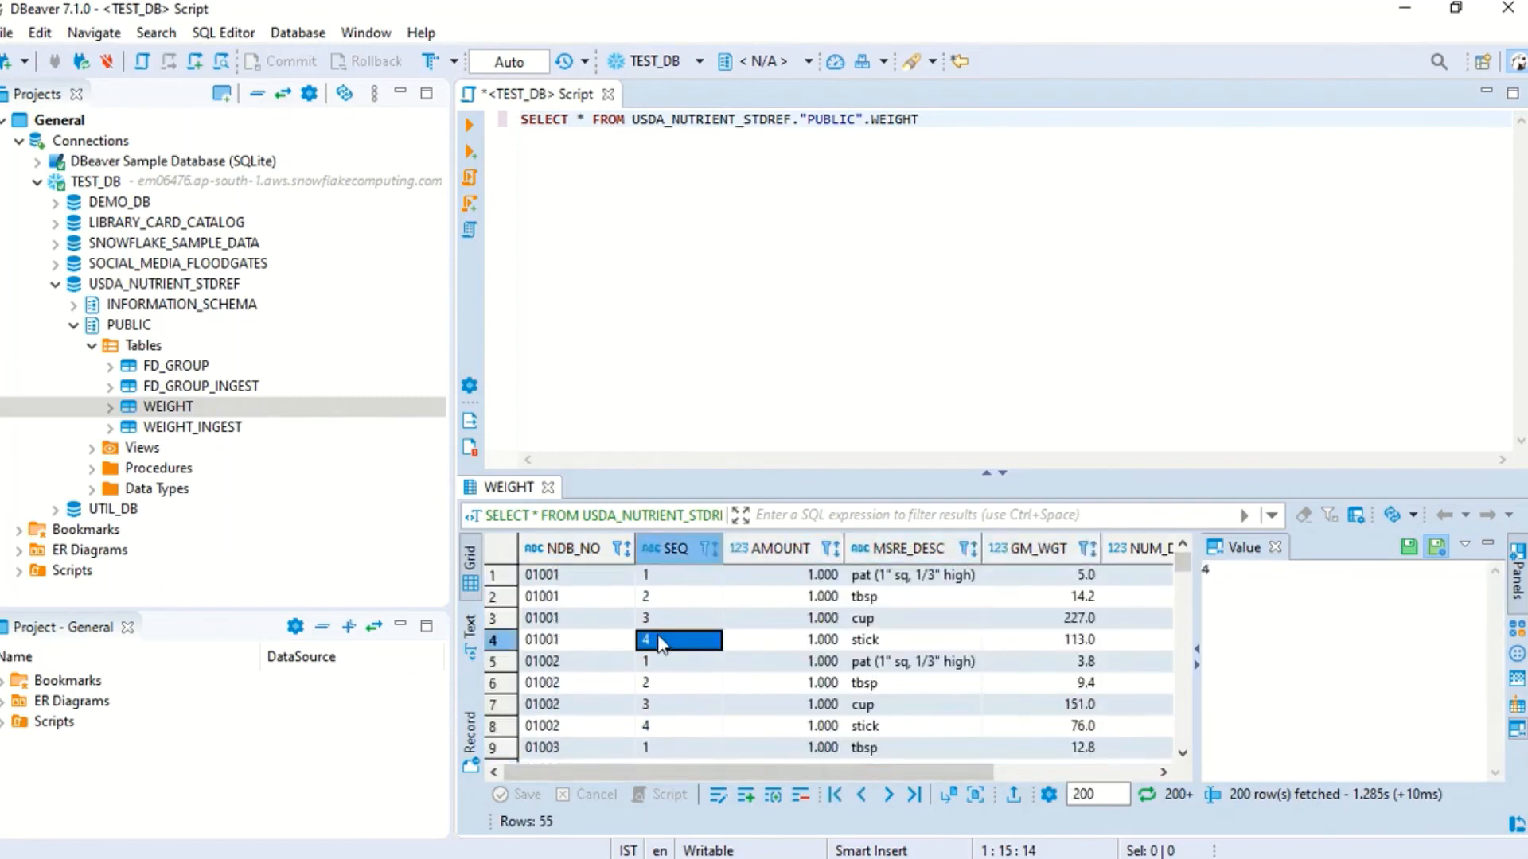
pyautogui.moveTo(557, 574); pyautogui.dragTo(974, 697)
pyautogui.click(915, 726)
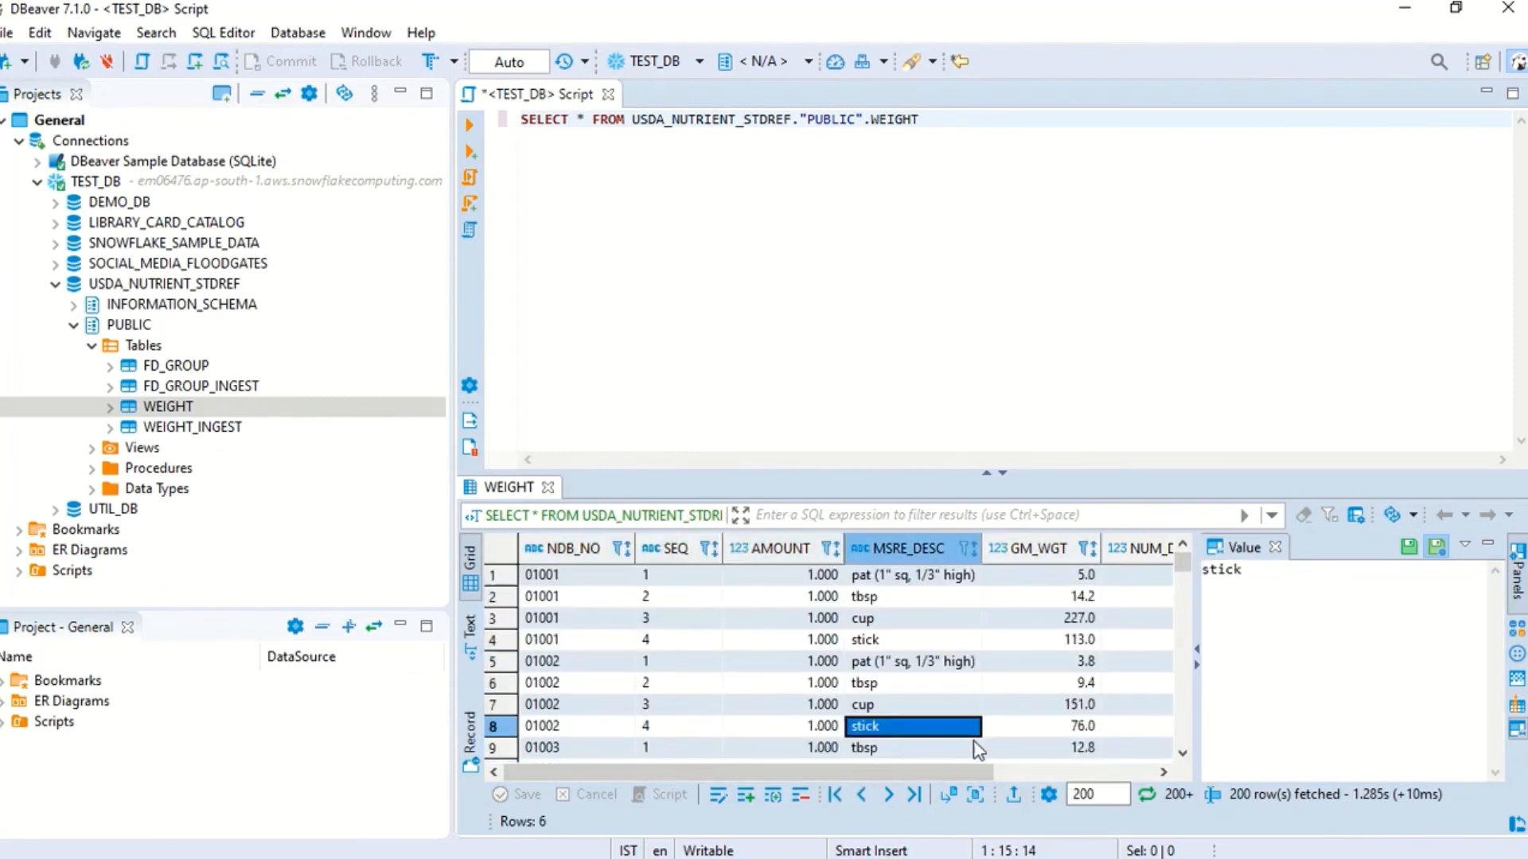
pyautogui.moveTo(1096, 793); pyautogui.dragTo(1070, 793)
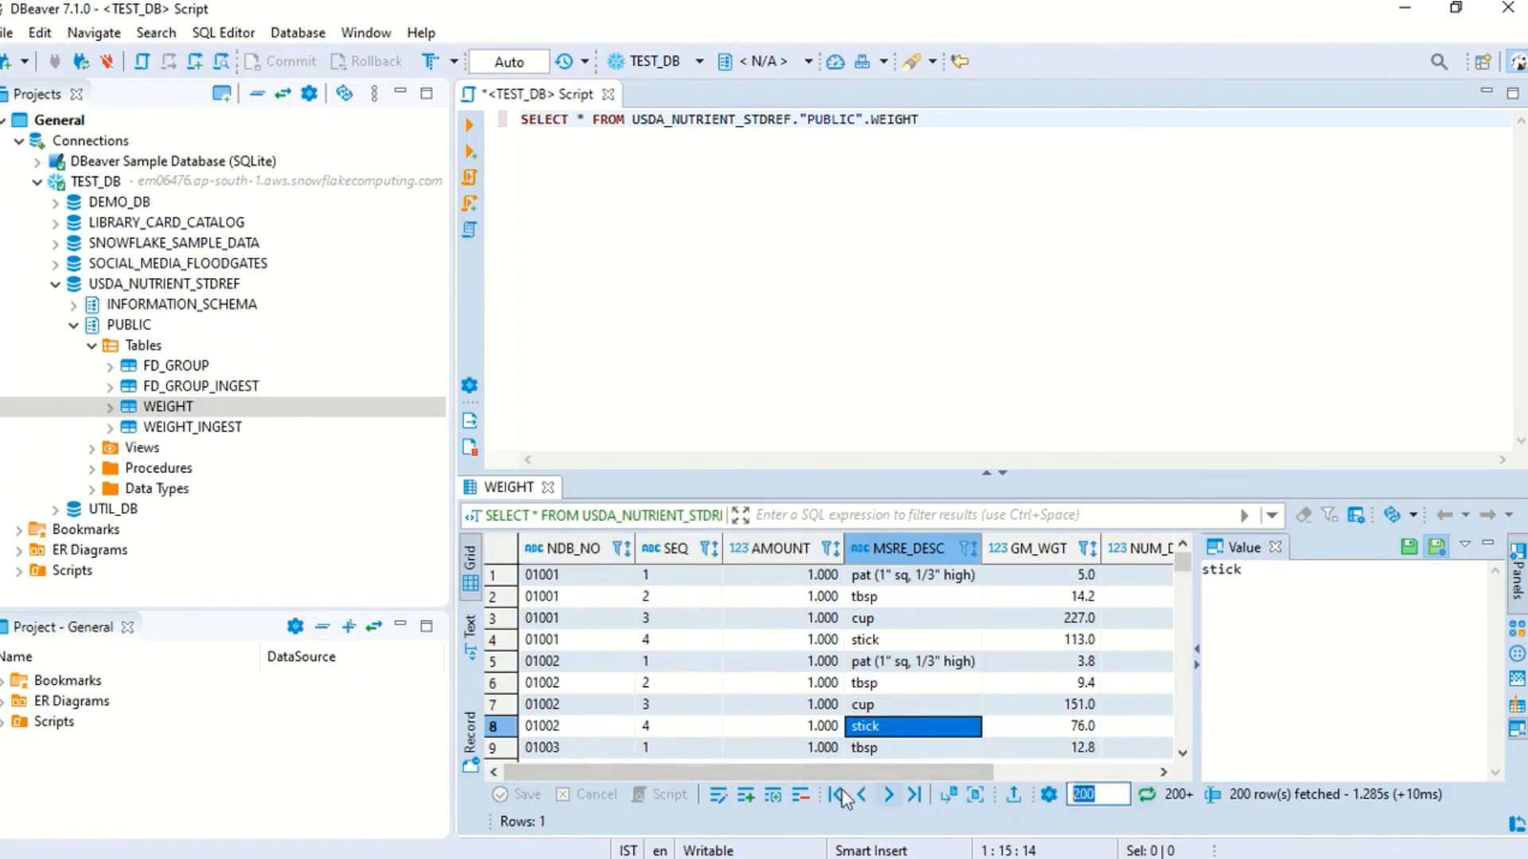
pyautogui.moveTo(1176, 570); pyautogui.dragTo(1185, 735)
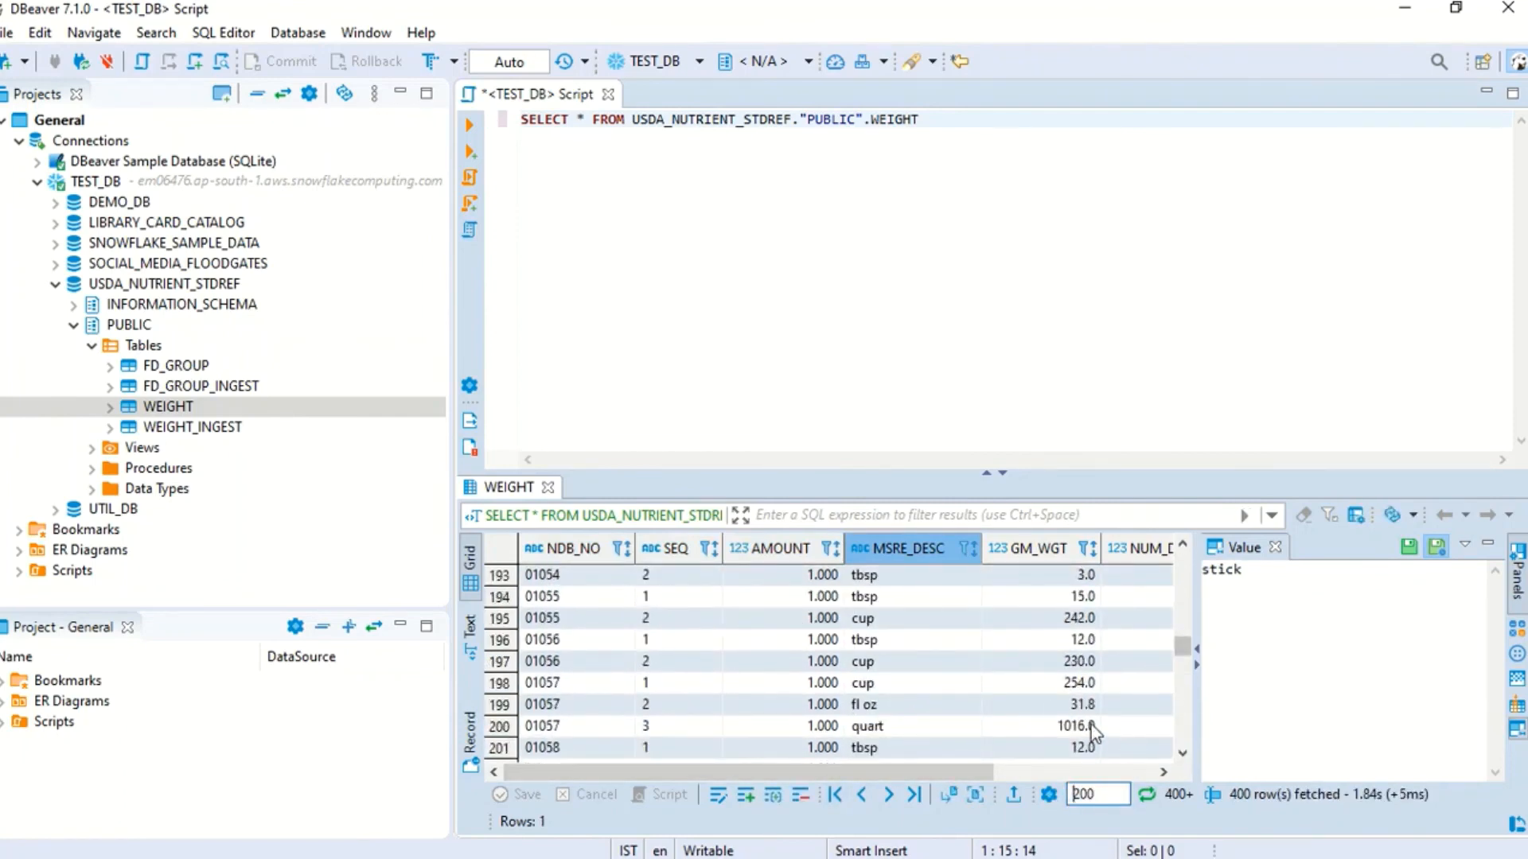